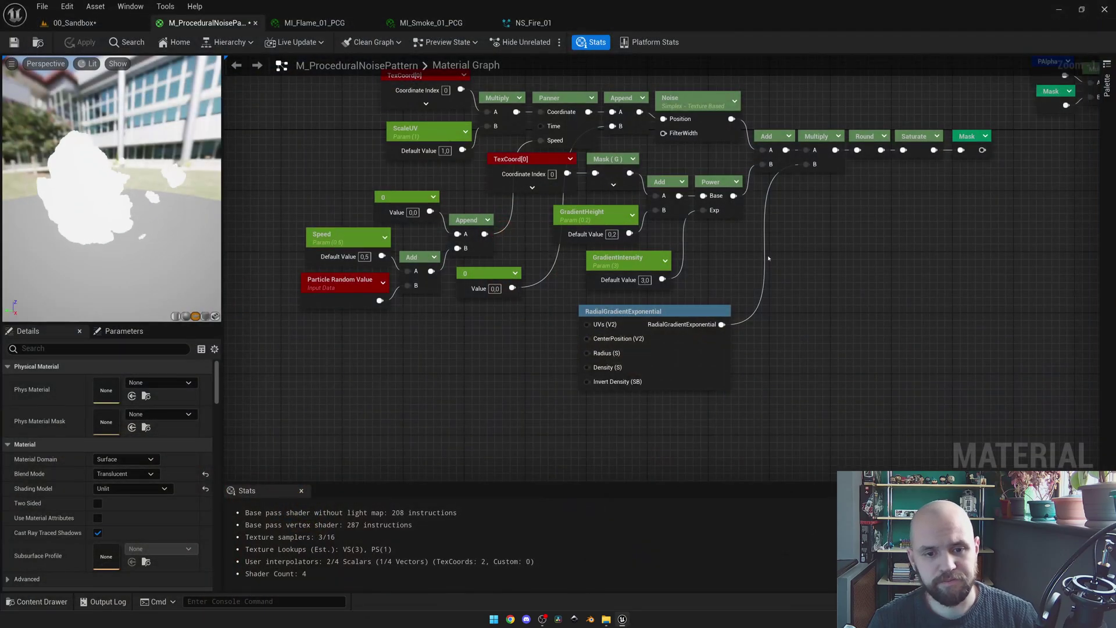
# - Examine the noise branch of the M_ProceduralNoisePattern graph, from texture coordinates and Panner through Append, the zero constant and the Noise settings
pyautogui.moveTo(874, 231); pyautogui.dragTo(872, 350, button='right')
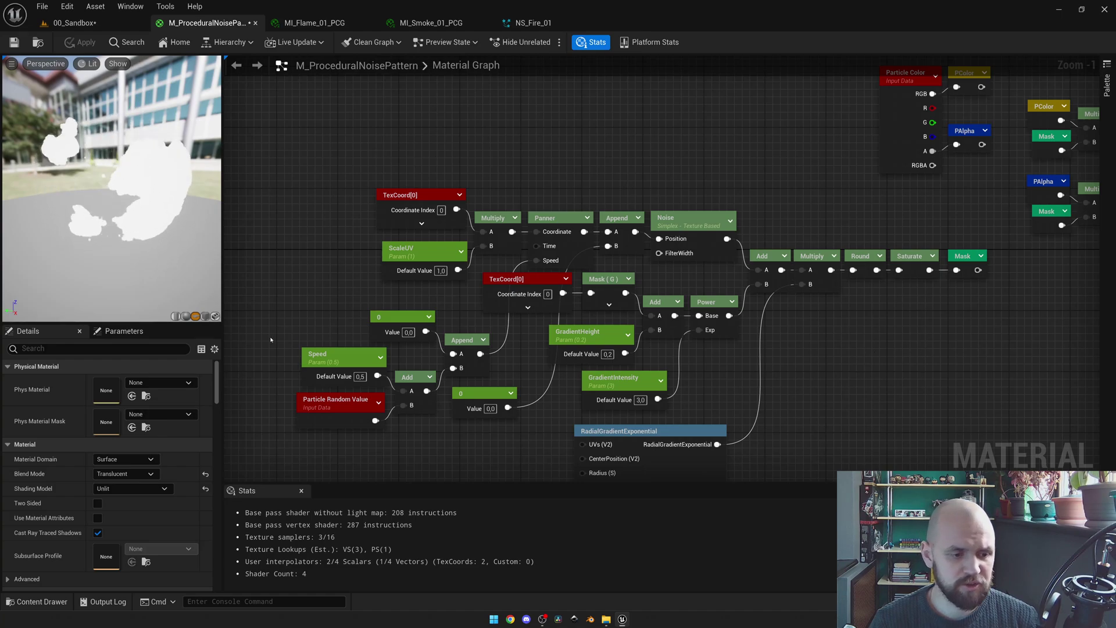
pyautogui.moveTo(217, 382); pyautogui.dragTo(220, 438)
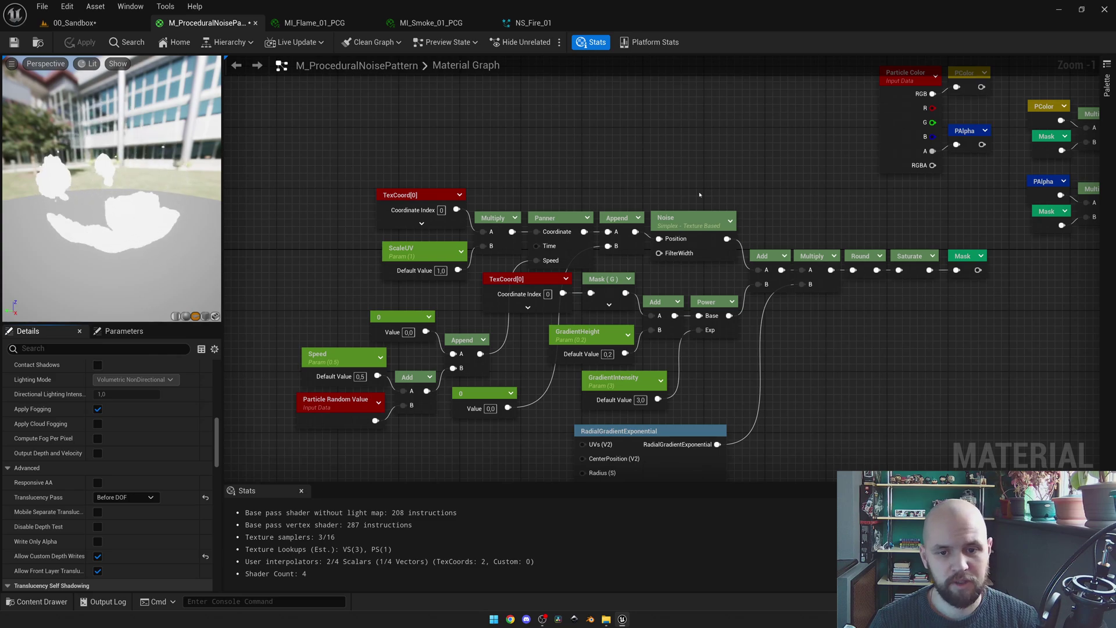
pyautogui.click(697, 231)
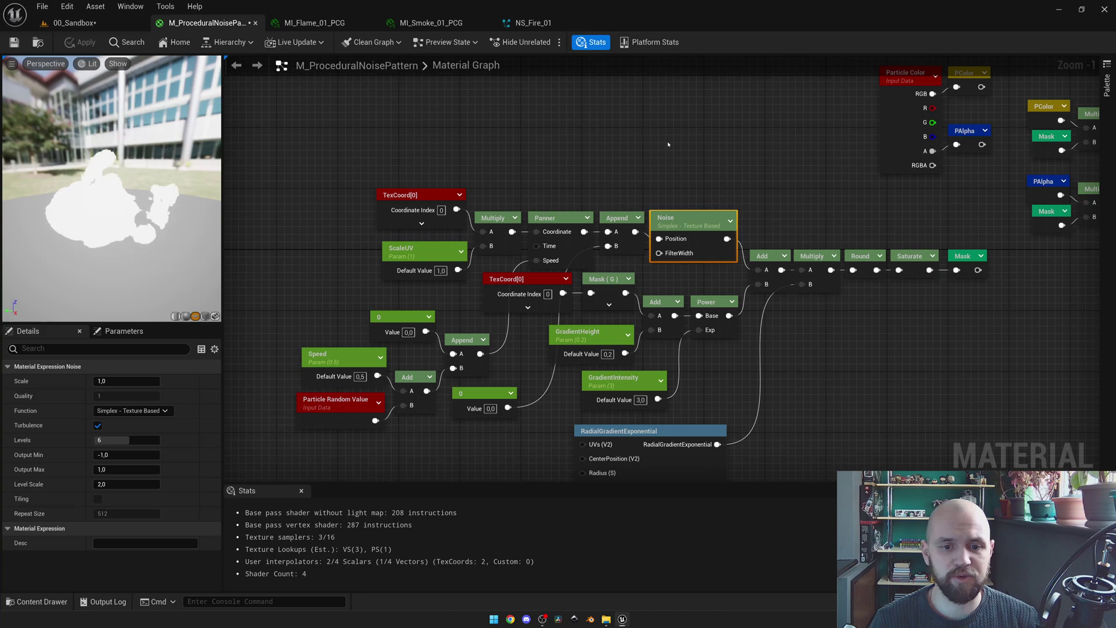
pyautogui.moveTo(367, 151); pyautogui.dragTo(561, 262)
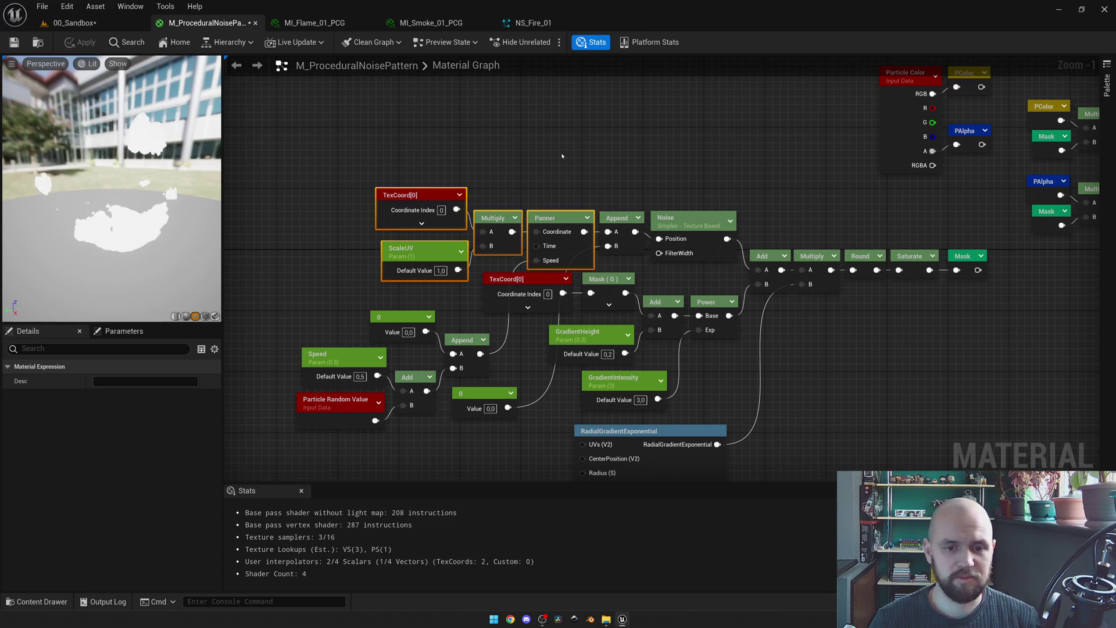
pyautogui.click(625, 218)
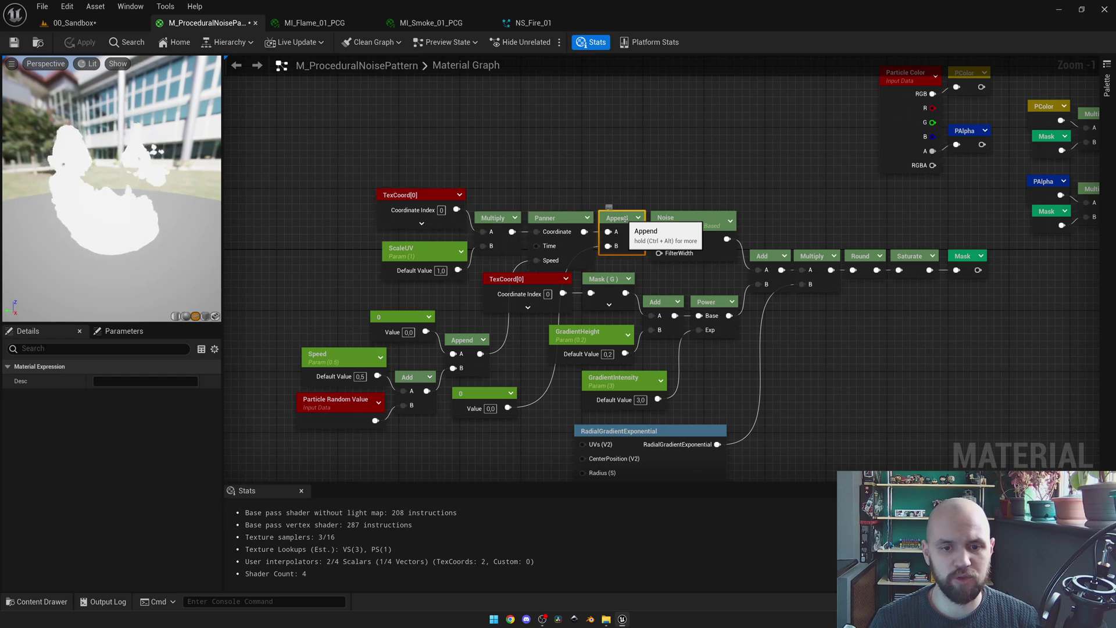
pyautogui.click(497, 394)
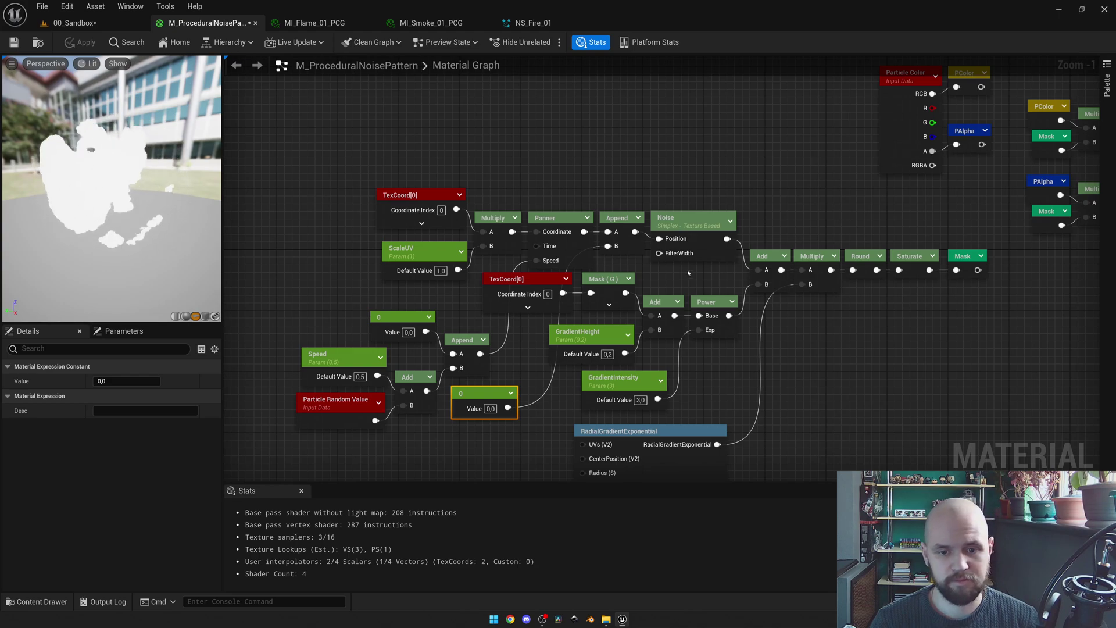
# - Examine the gradient branch, the Round node, and the particle color, mask and output nodes of the material graph
pyautogui.moveTo(728, 397); pyautogui.dragTo(553, 284)
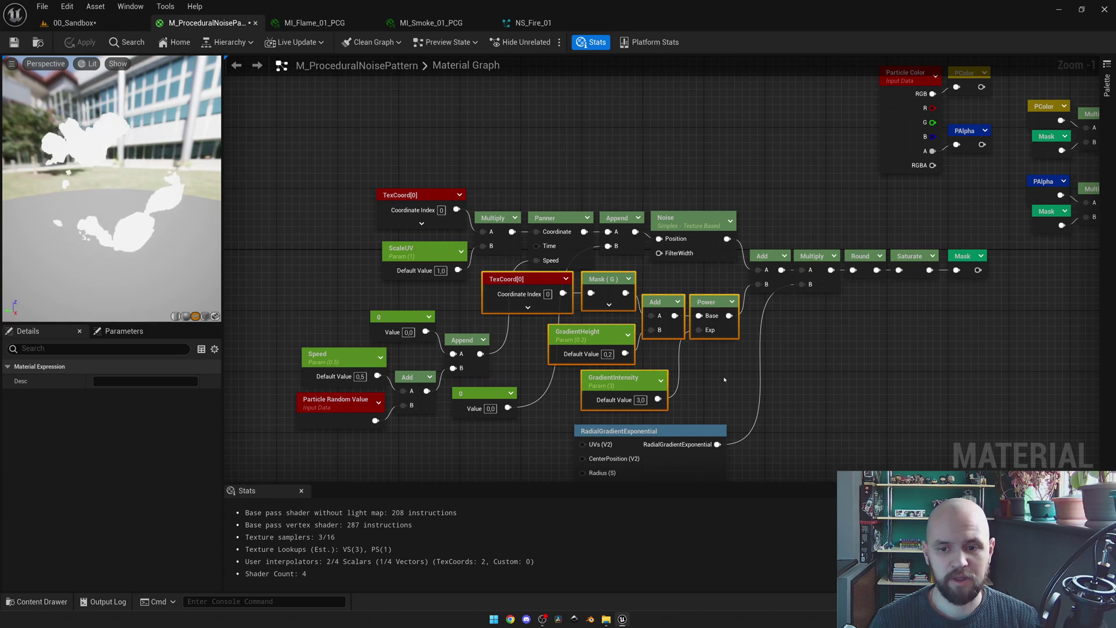
pyautogui.moveTo(725, 380); pyautogui.dragTo(692, 281, button='right')
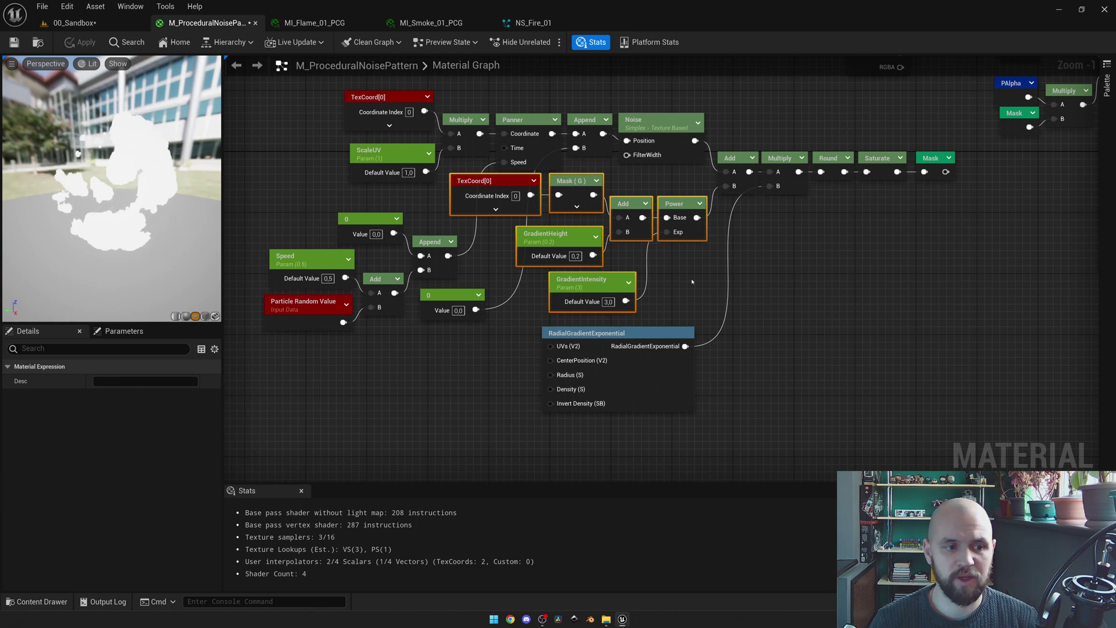
pyautogui.click(835, 158)
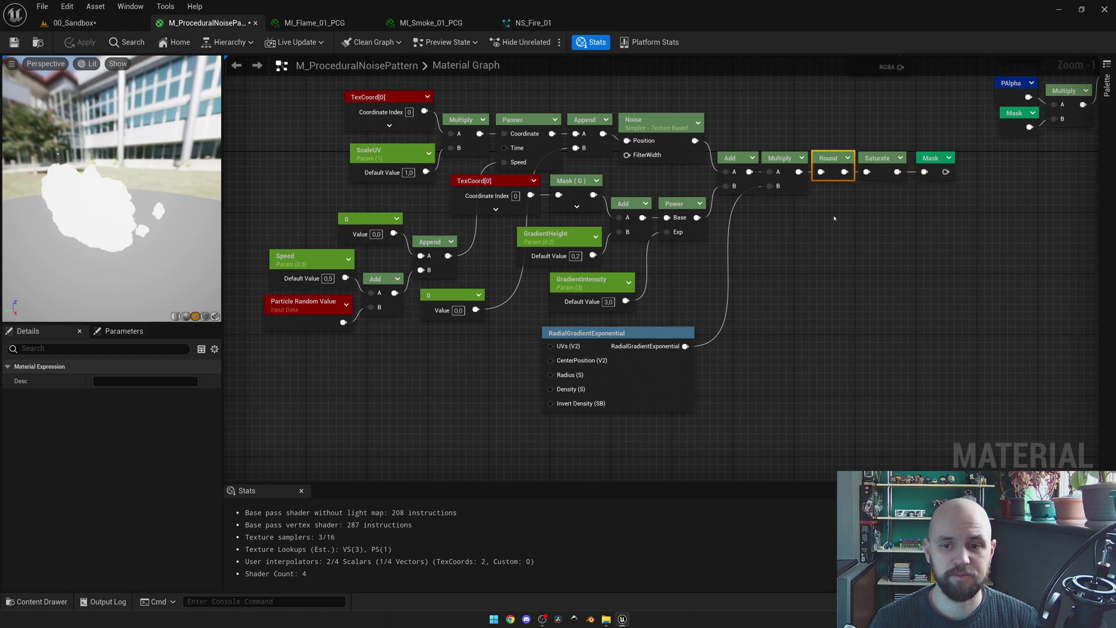
pyautogui.moveTo(868, 107); pyautogui.dragTo(568, 295, button='right')
pyautogui.moveTo(485, 154); pyautogui.dragTo(864, 347)
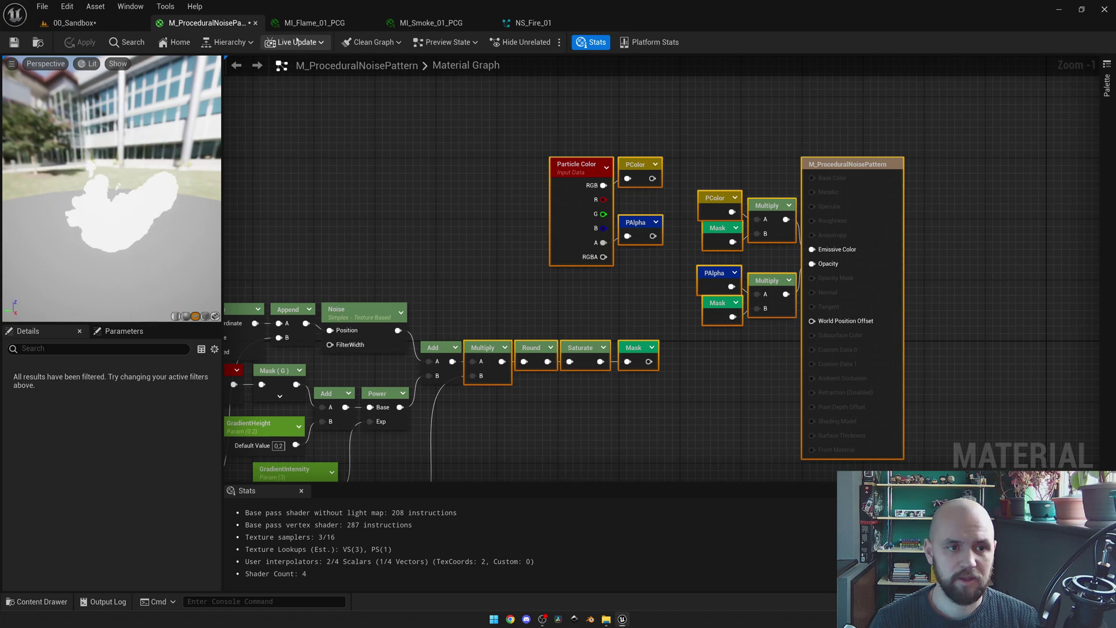
# - Review the scalar parameter values of the MI_Flame_01_PCG and MI_Smoke_01_PCG material instances
pyautogui.click(314, 22)
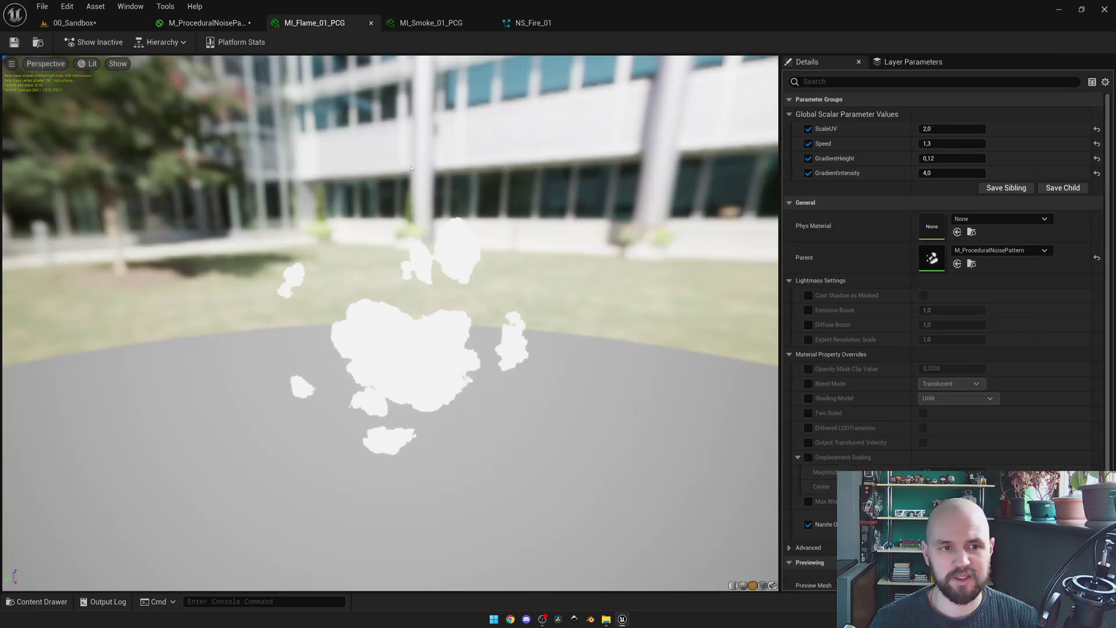
pyautogui.click(426, 22)
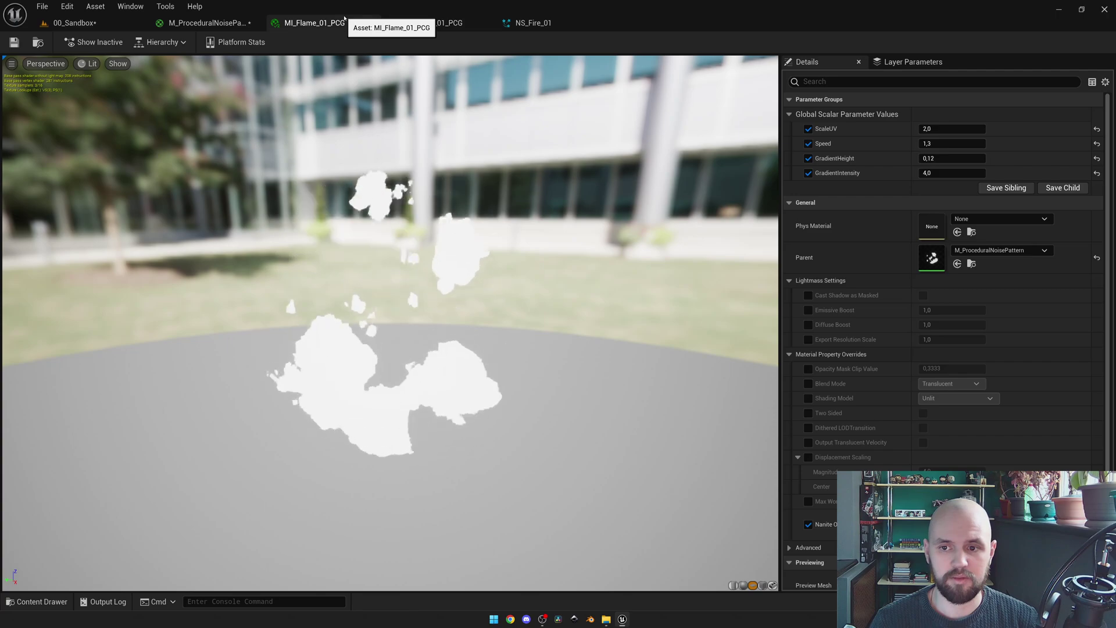
pyautogui.click(342, 21)
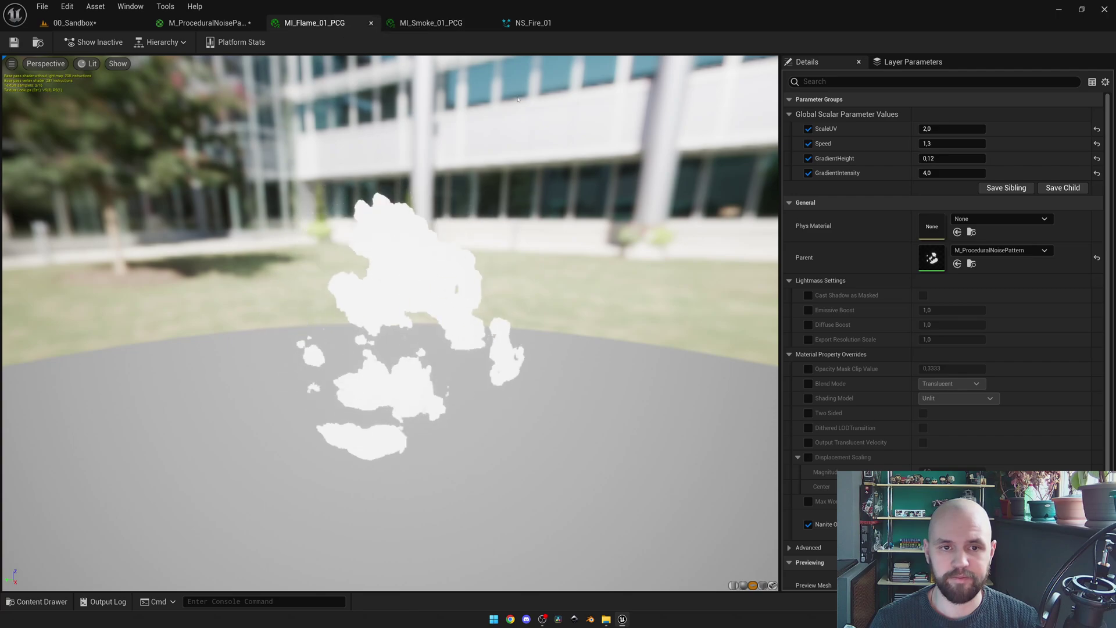
# - Open the NS_Fire_01 system and view the options for creating a Niagara System asset and adding an emitter
pyautogui.click(532, 24)
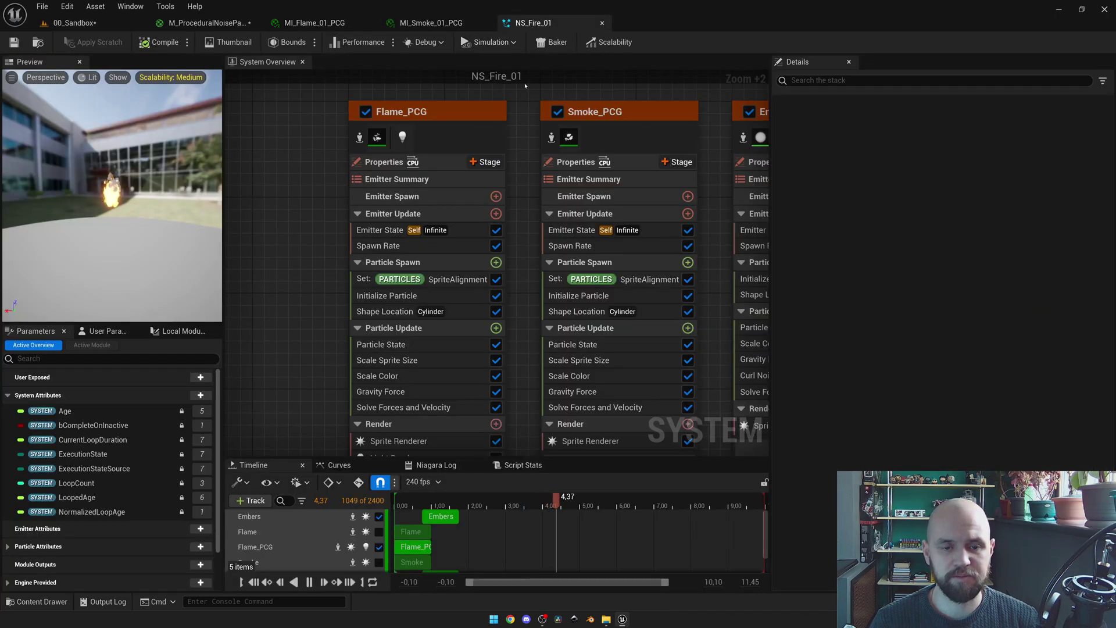
pyautogui.hotkey('ctrl', 'space')
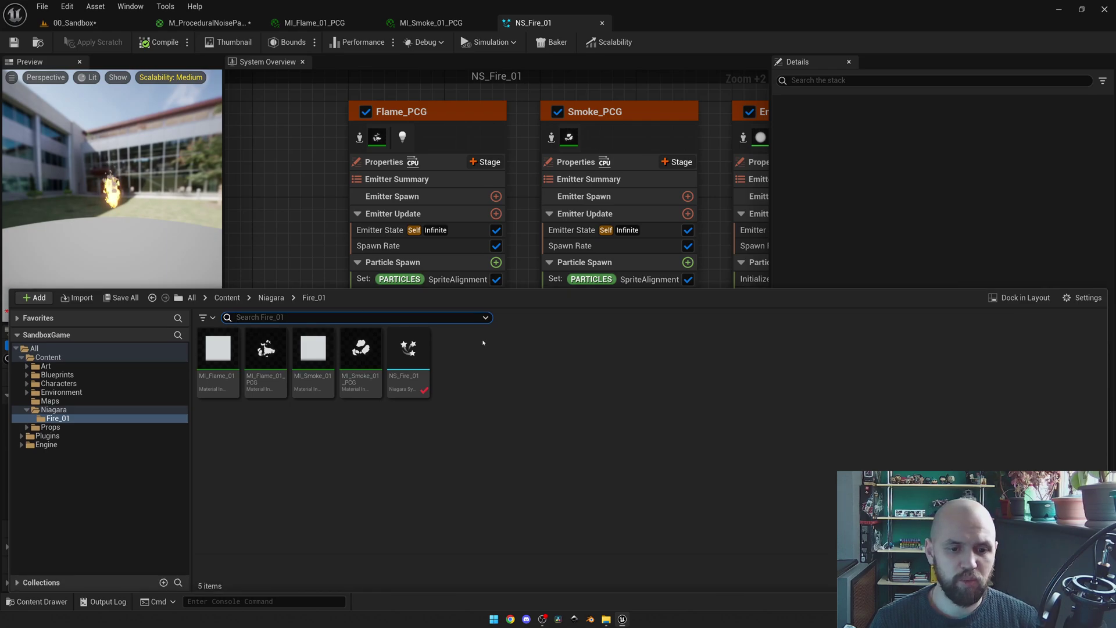
pyautogui.rightClick(483, 343)
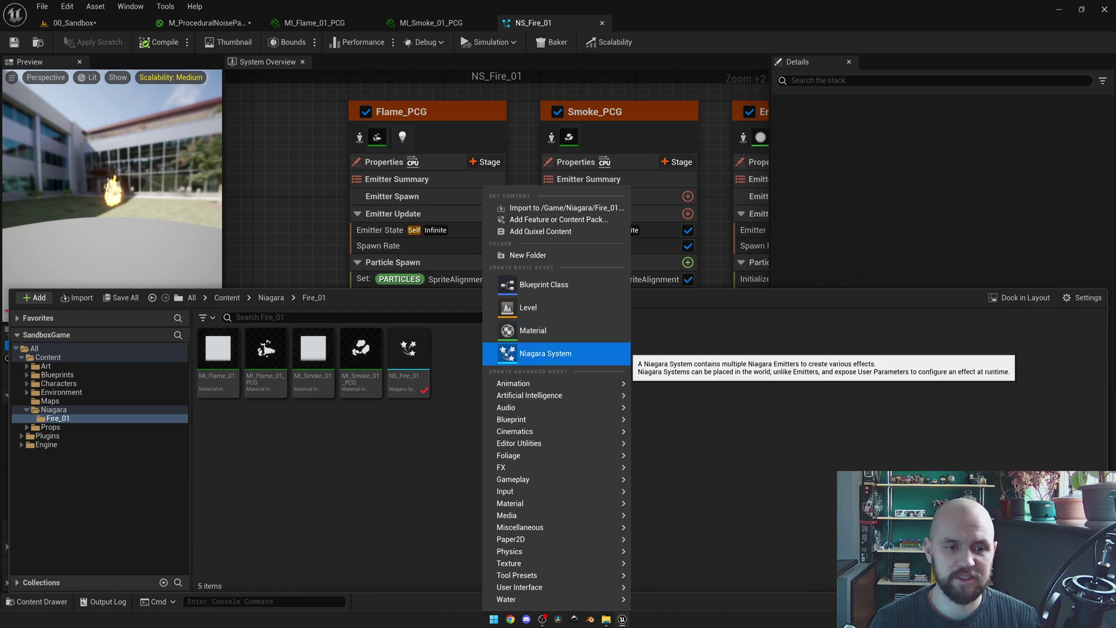
pyautogui.moveTo(521, 194); pyautogui.dragTo(245, 232, button='right')
pyautogui.rightClick(626, 180)
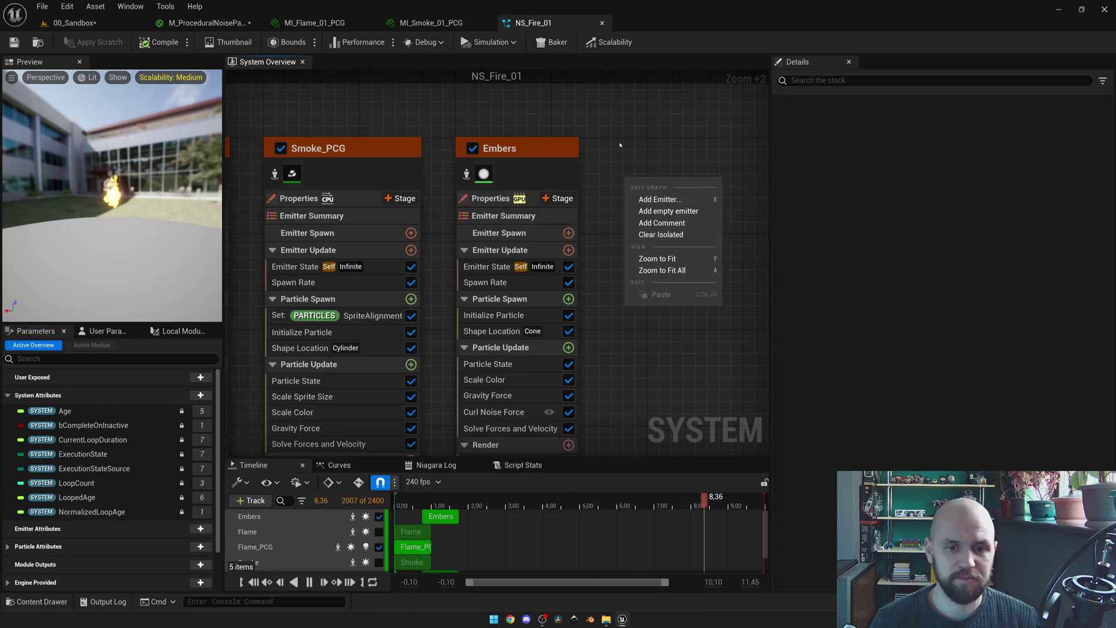
pyautogui.click(657, 259)
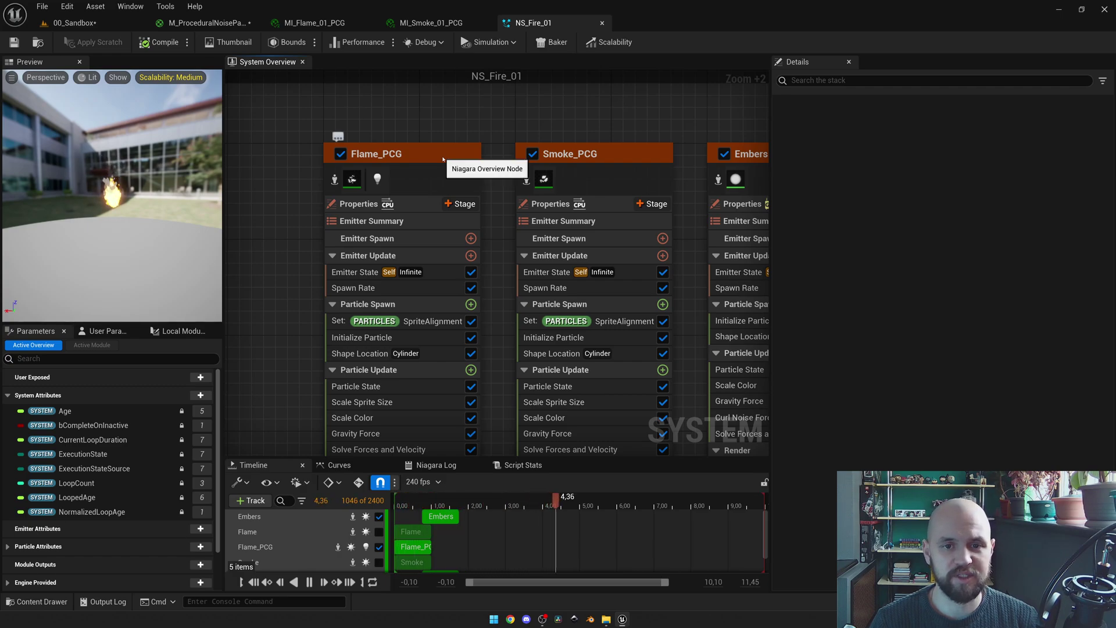
# - Examine the Flame_PCG emitter's properties, its Spawn Rate and its SpriteAlignment parameter
pyautogui.click(443, 159)
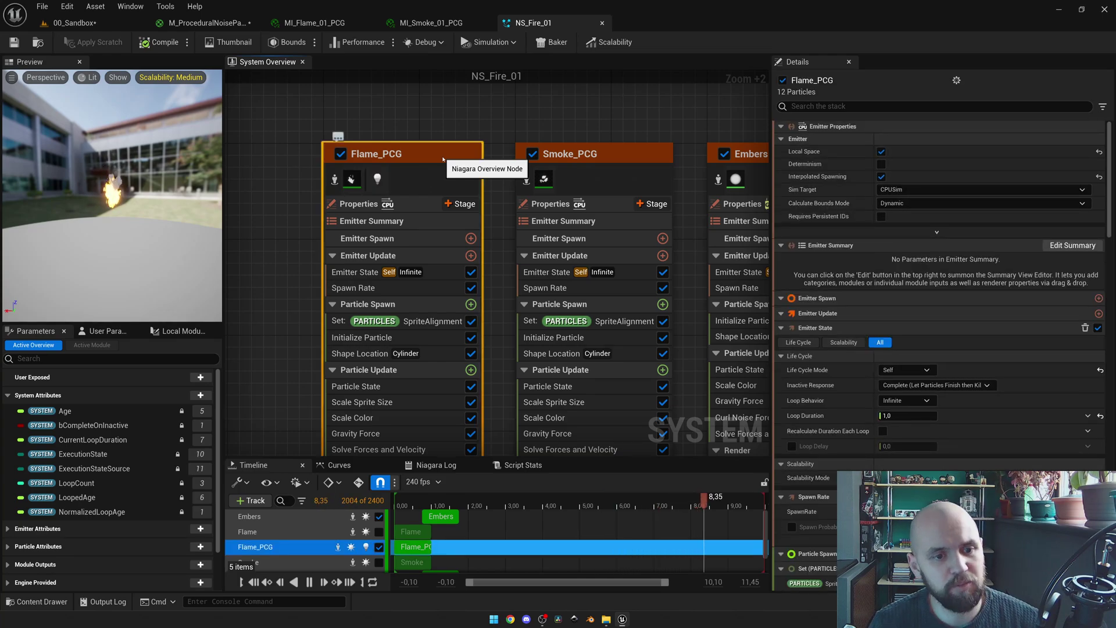
pyautogui.click(355, 288)
pyautogui.moveTo(355, 288); pyautogui.dragTo(368, 160, button='right')
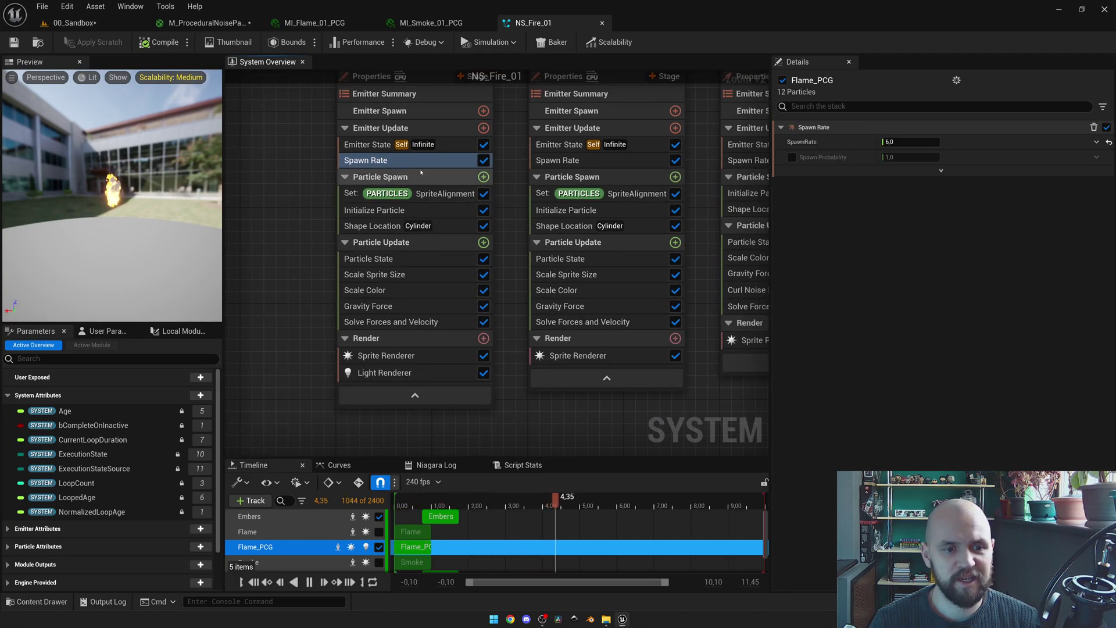
pyautogui.click(422, 190)
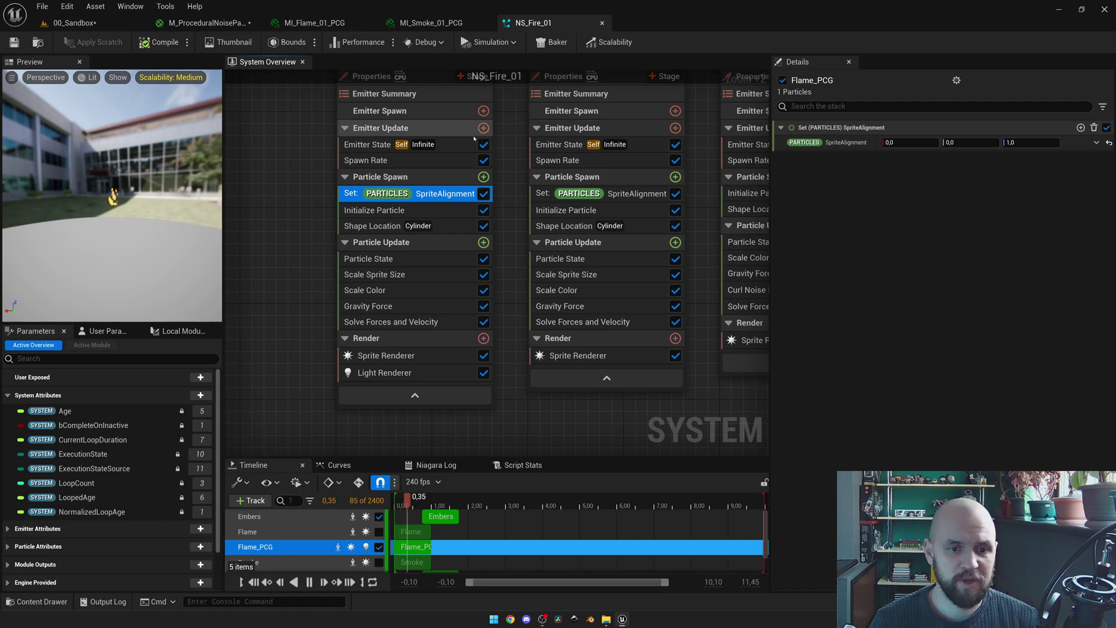
# - Add a module that sets a parameter directly to Flame_PCG's Particle Spawn group and search its available parameters for "sprite"
pyautogui.click(483, 176)
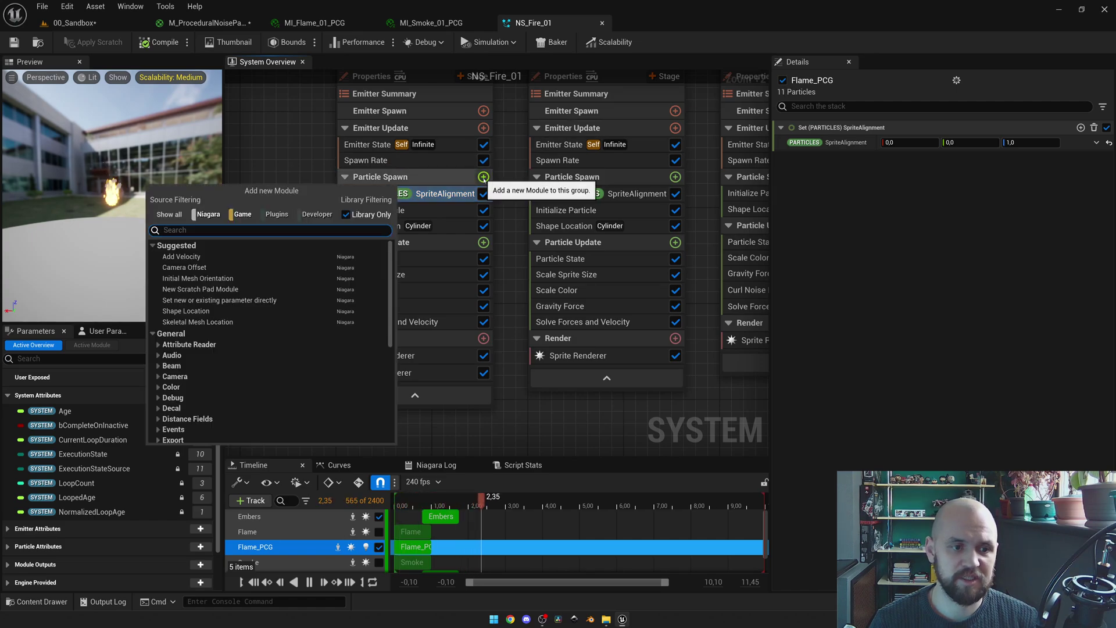
pyautogui.write('set')
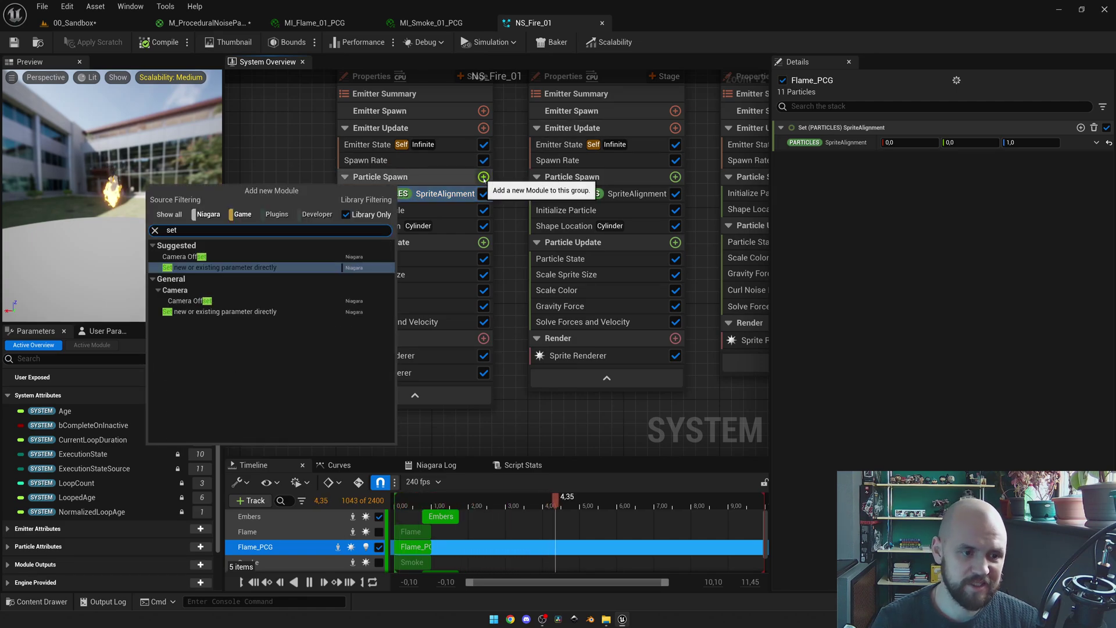
pyautogui.click(185, 267)
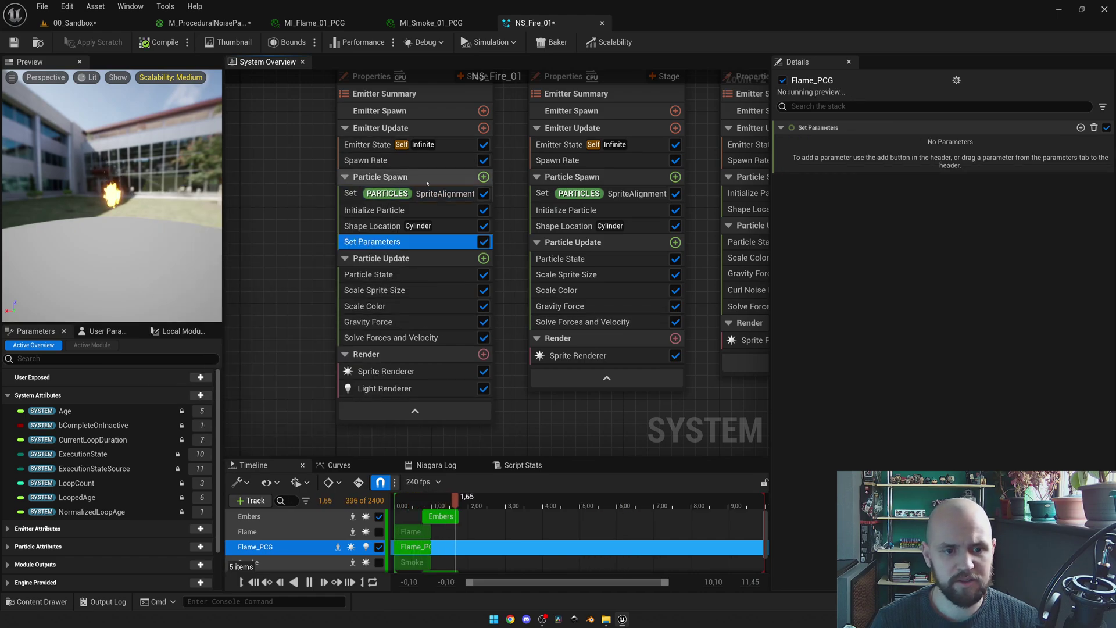
pyautogui.click(1080, 127)
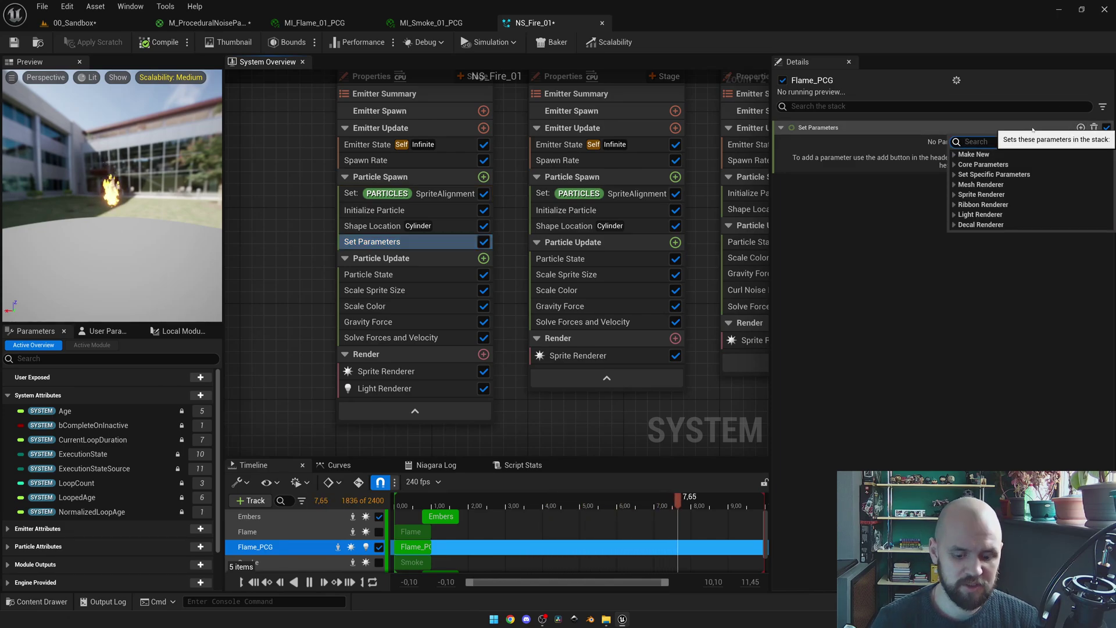
pyautogui.write('sprite')
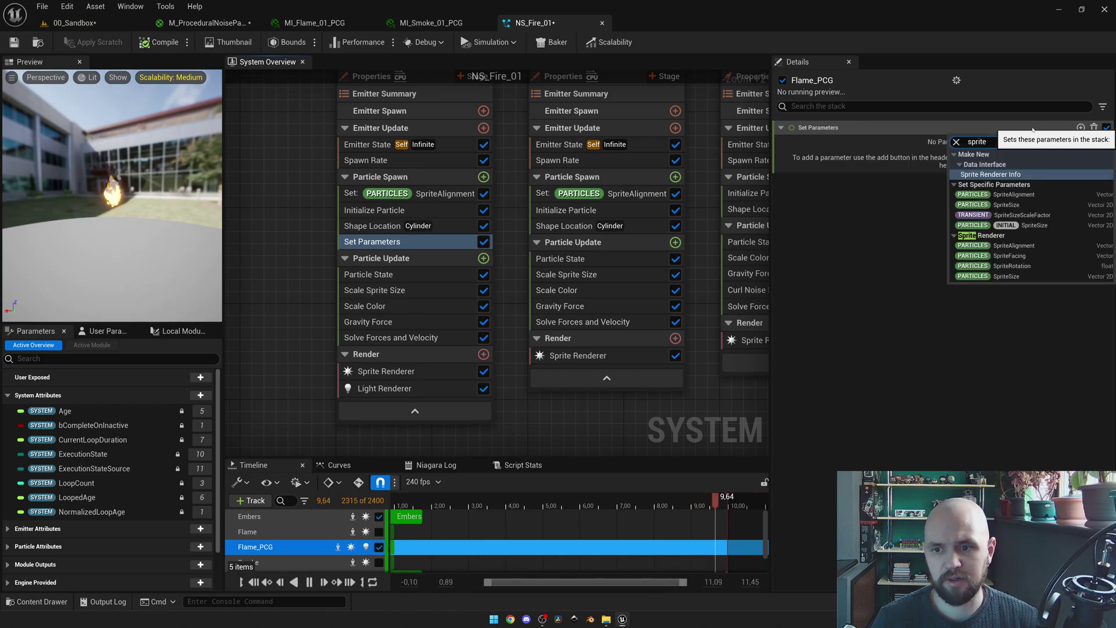
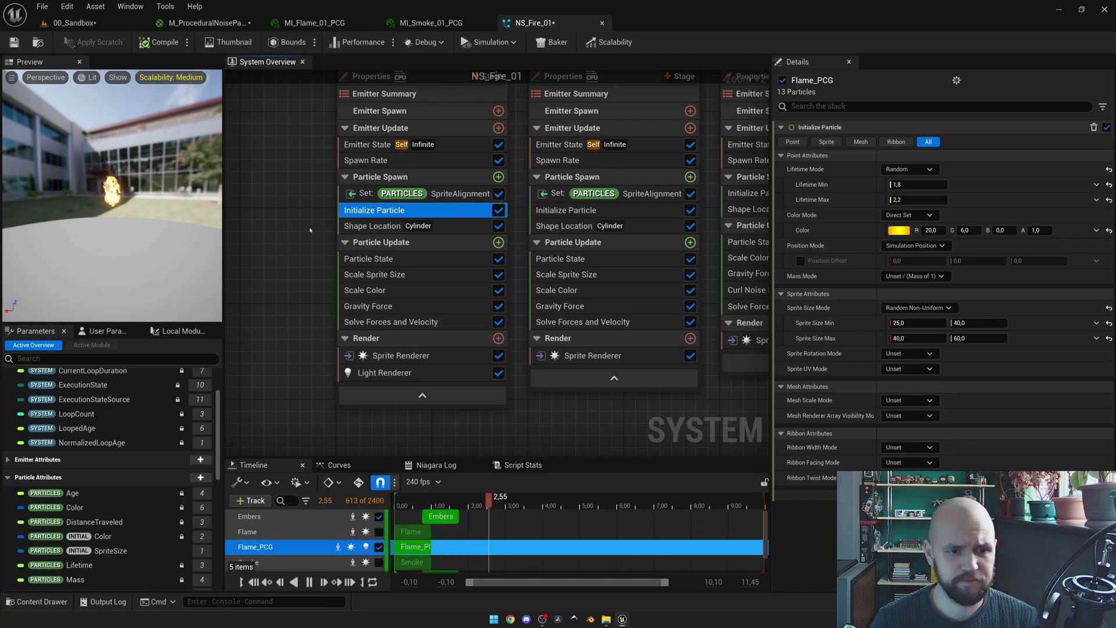
# - Examine Flame_PCG's Shape Location, Scale Sprite Size, Scale Color, Gravity Force, Sprite Renderer and Light Renderer settings
pyautogui.click(349, 225)
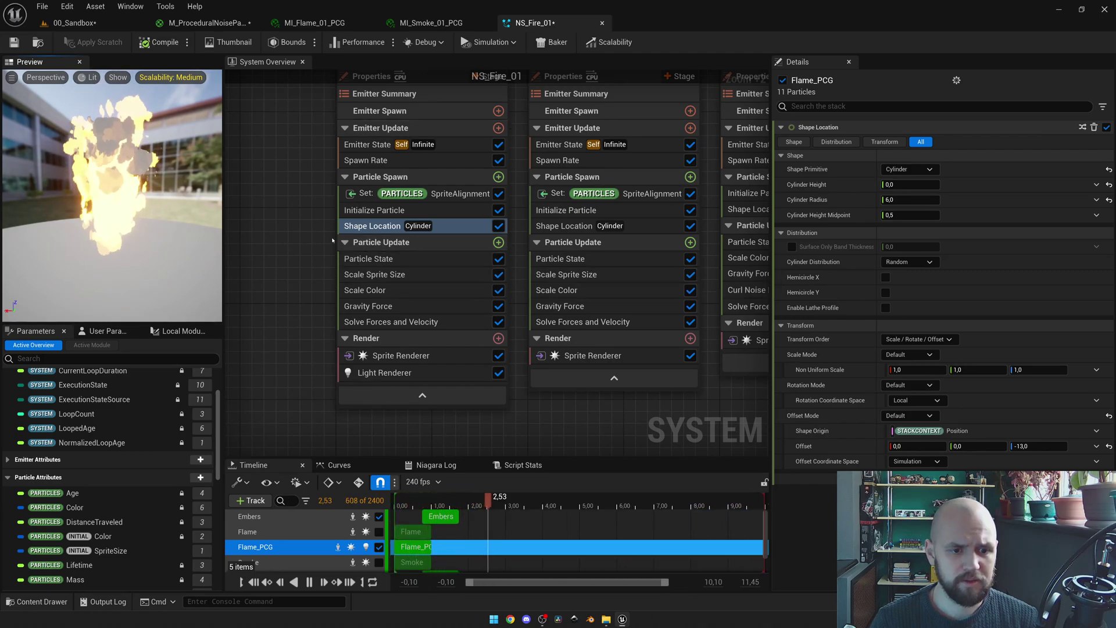
pyautogui.click(361, 277)
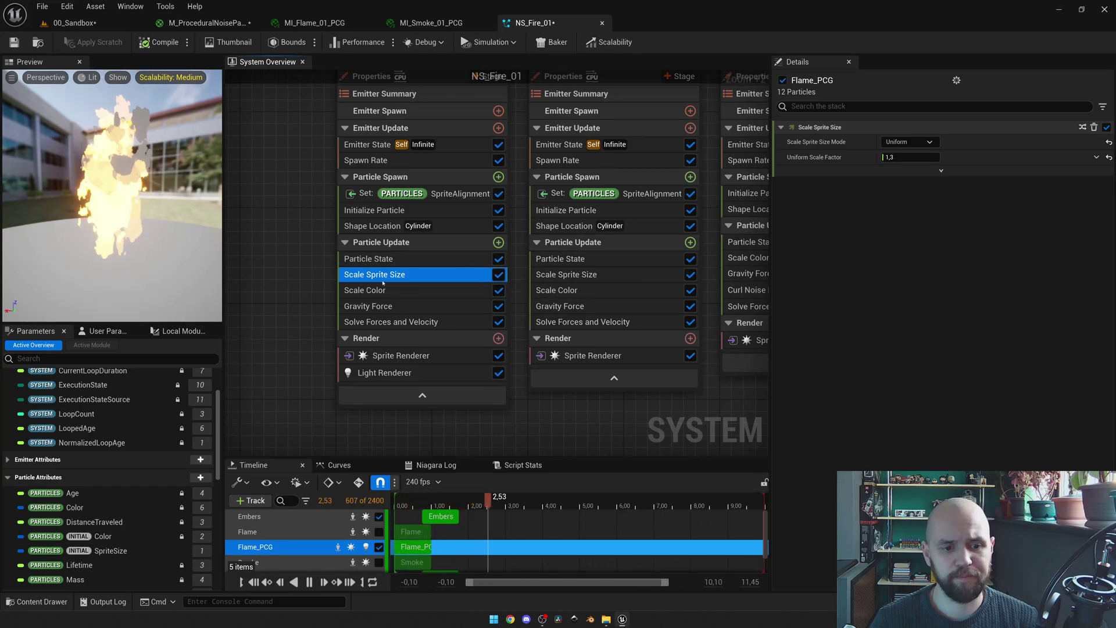
pyautogui.click(382, 290)
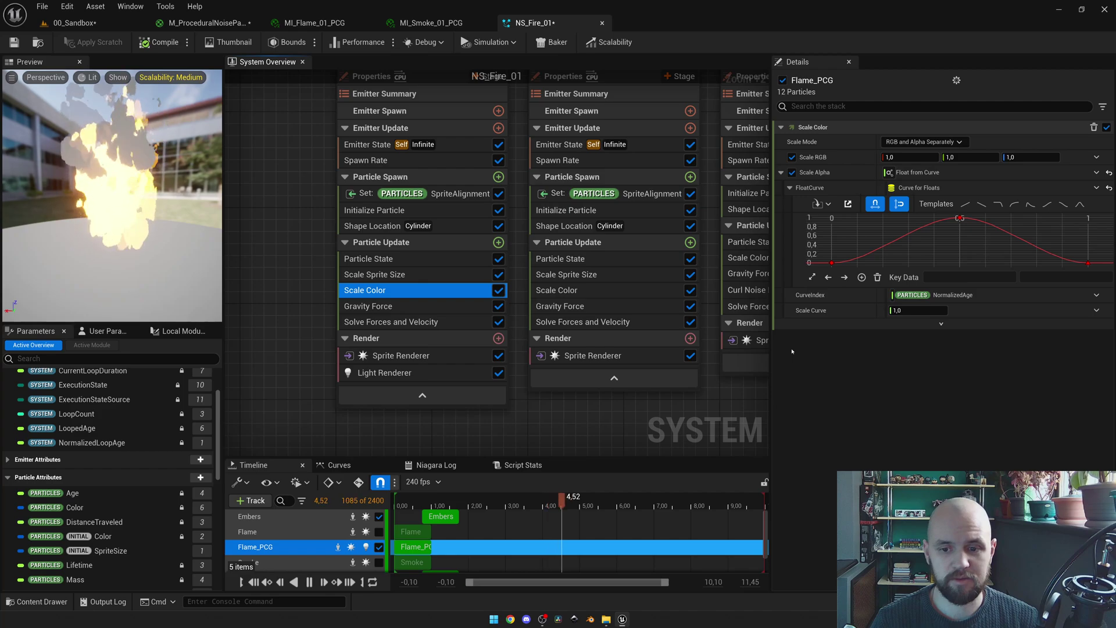
pyautogui.click(369, 306)
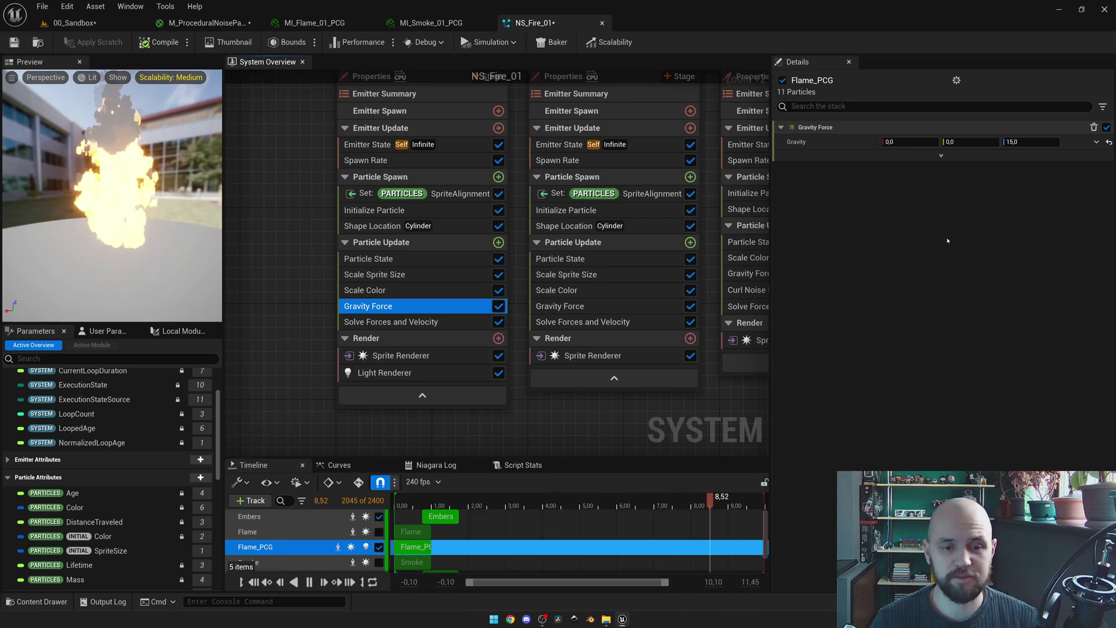
pyautogui.click(378, 355)
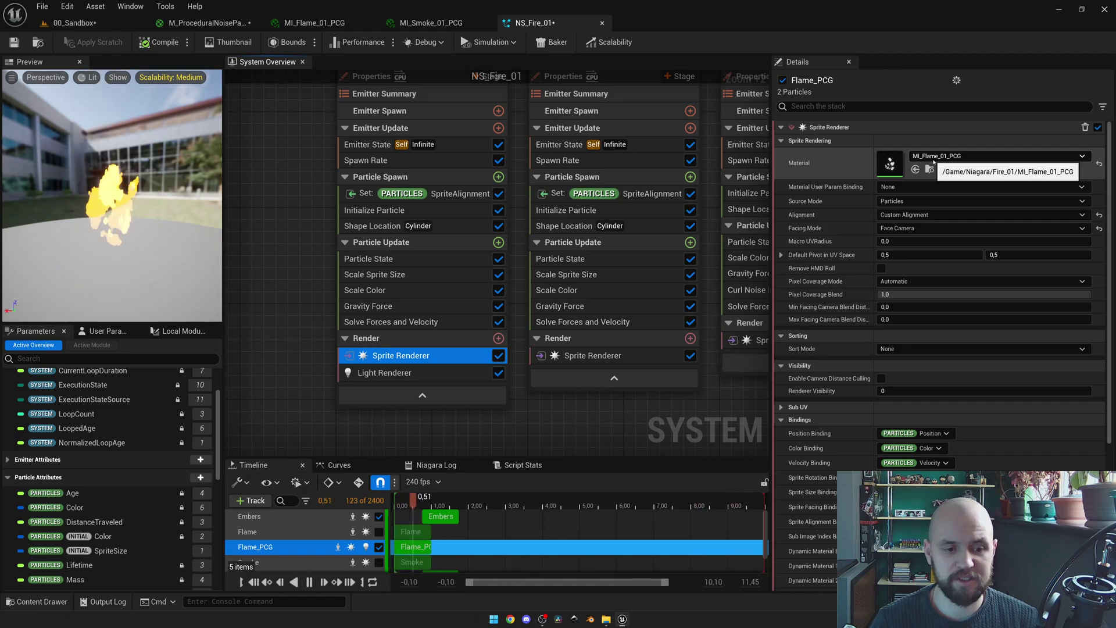
pyautogui.click(438, 375)
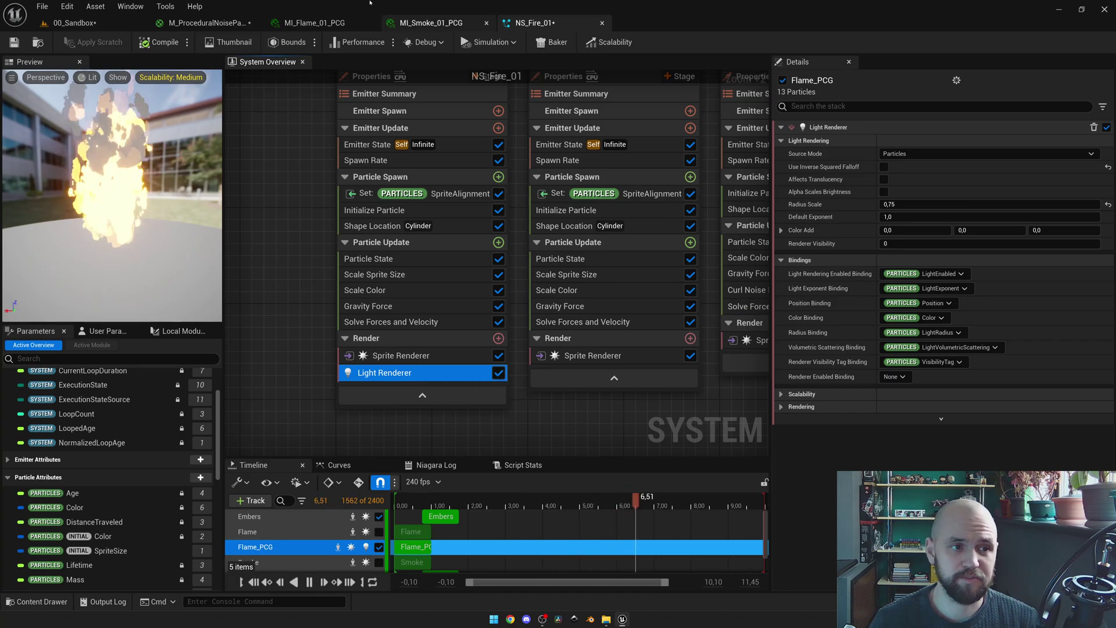
# - Switch to the 00_Sandbox level and play it in the editor to view the fire effect
pyautogui.click(75, 23)
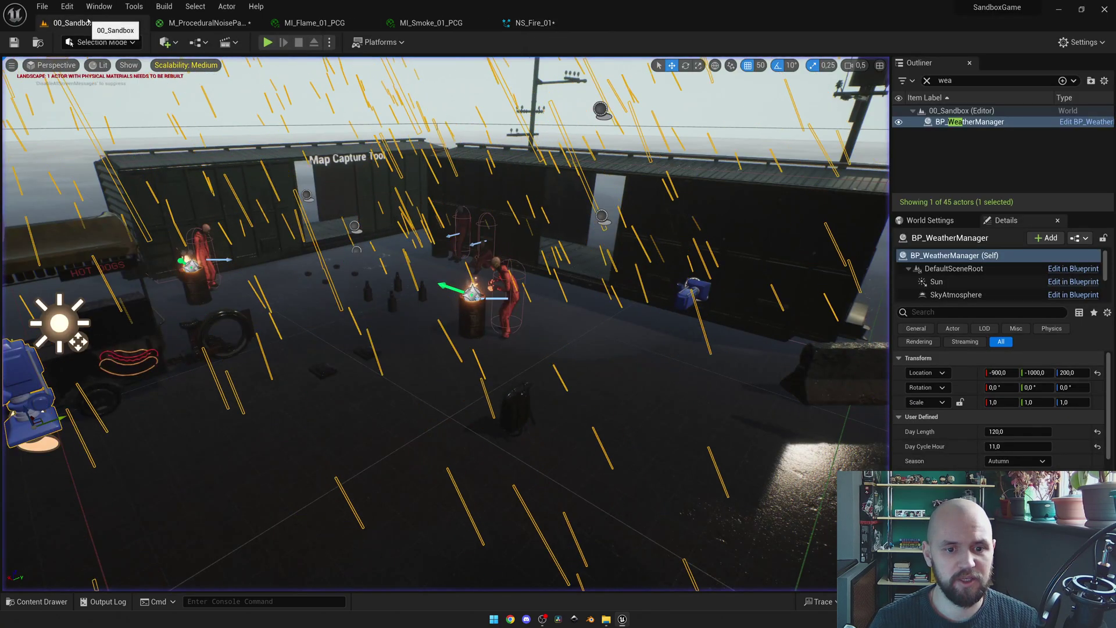
pyautogui.click(268, 42)
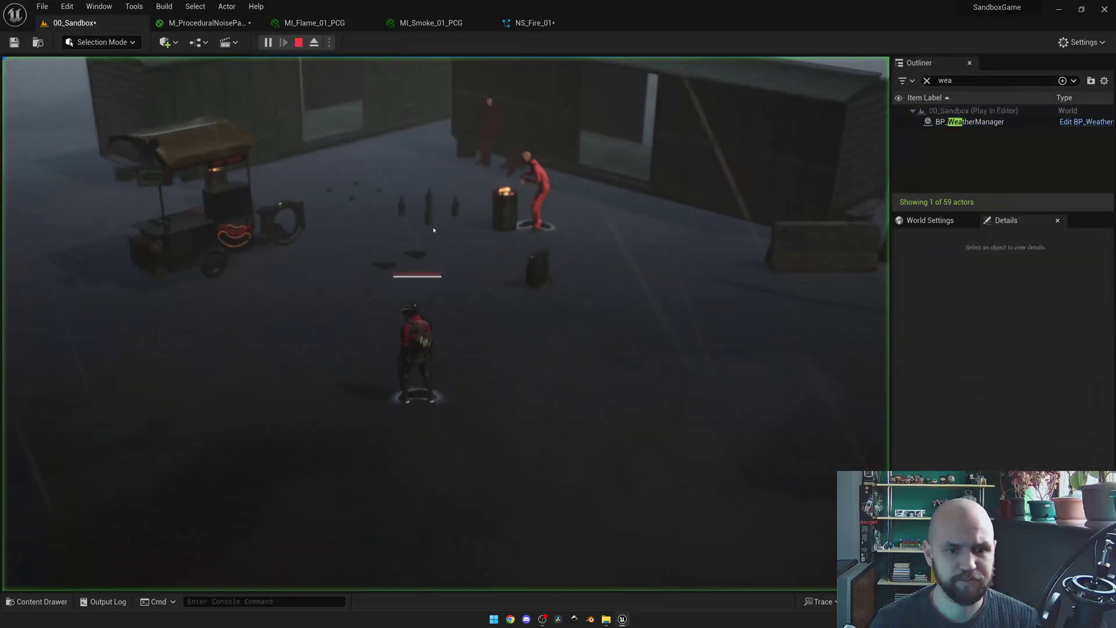
# - Walk the character to the burning barrel, detach from the player controller and fly the view close to the fire
pyautogui.press('w')
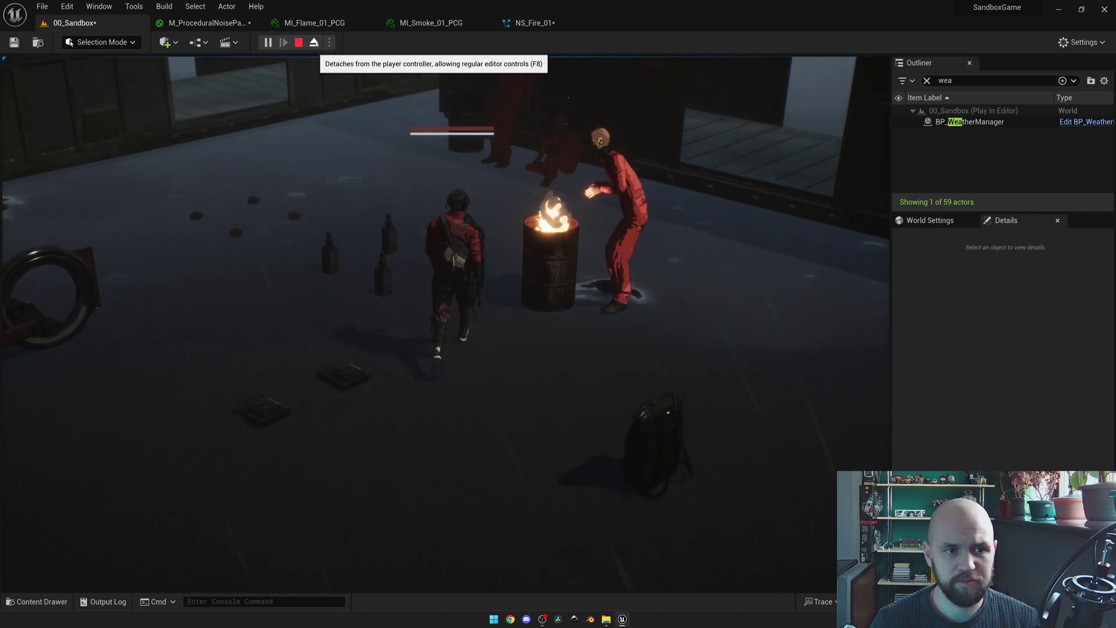
pyautogui.click(314, 41)
pyautogui.click(970, 122)
pyautogui.press('w')
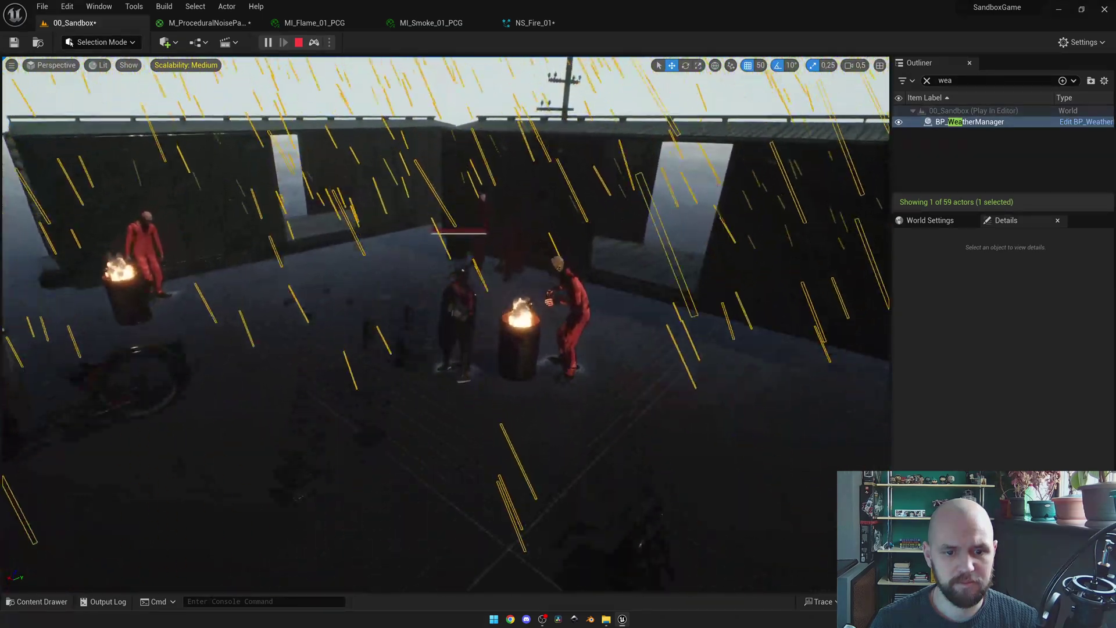
pyautogui.press('s')
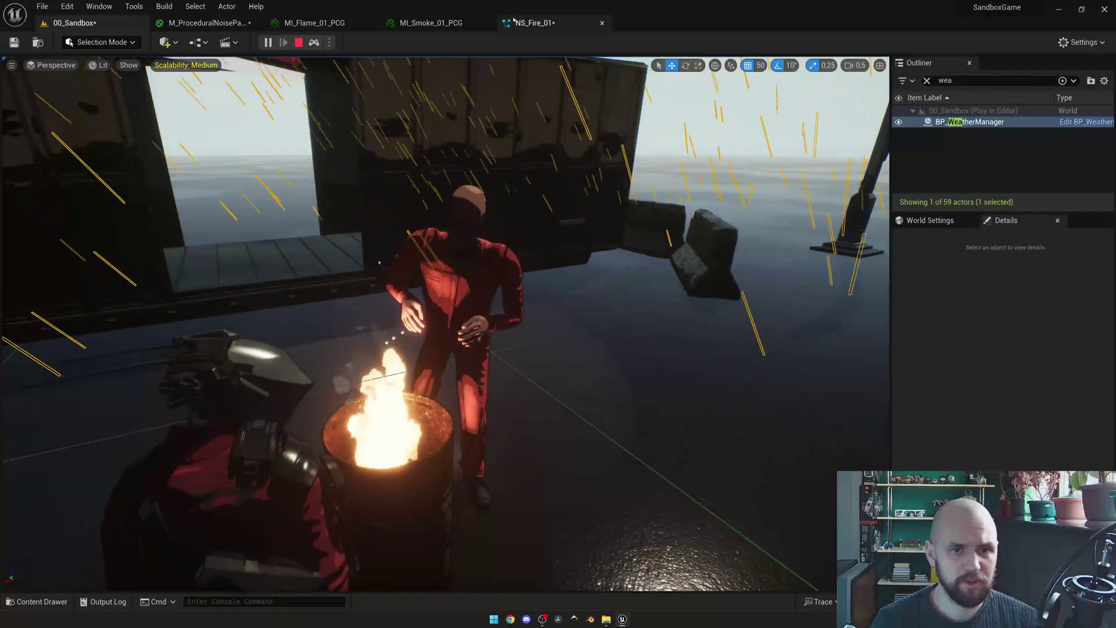
# - Turn Flame_PCG's Light Renderer in NS_Fire_01 off and back on, comparing the fire in the running level, and end the play session
pyautogui.click(535, 22)
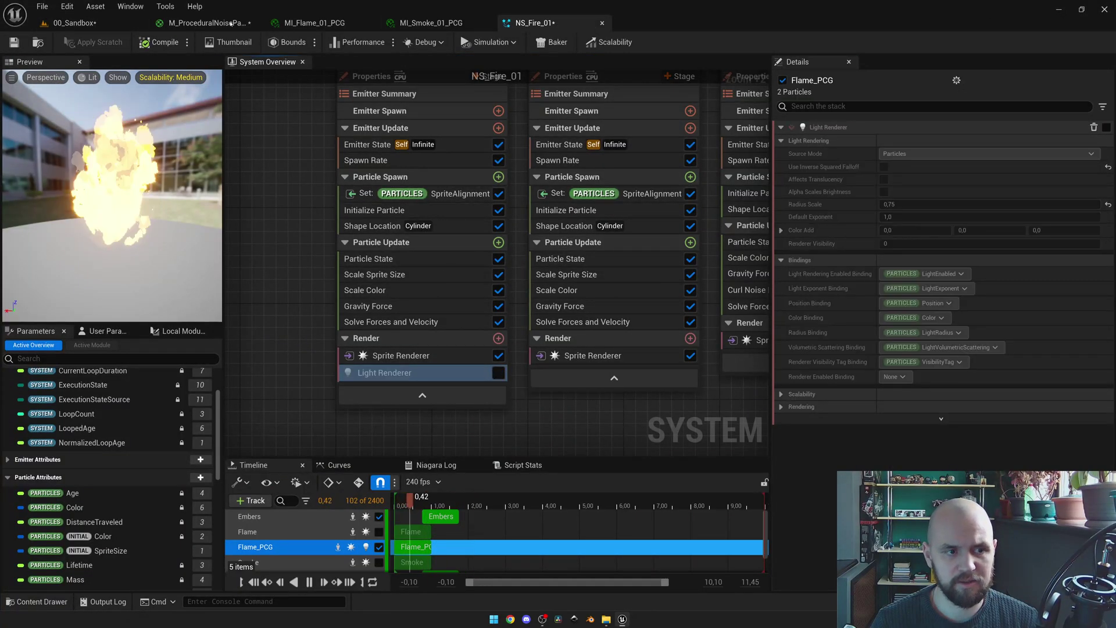
pyautogui.click(75, 23)
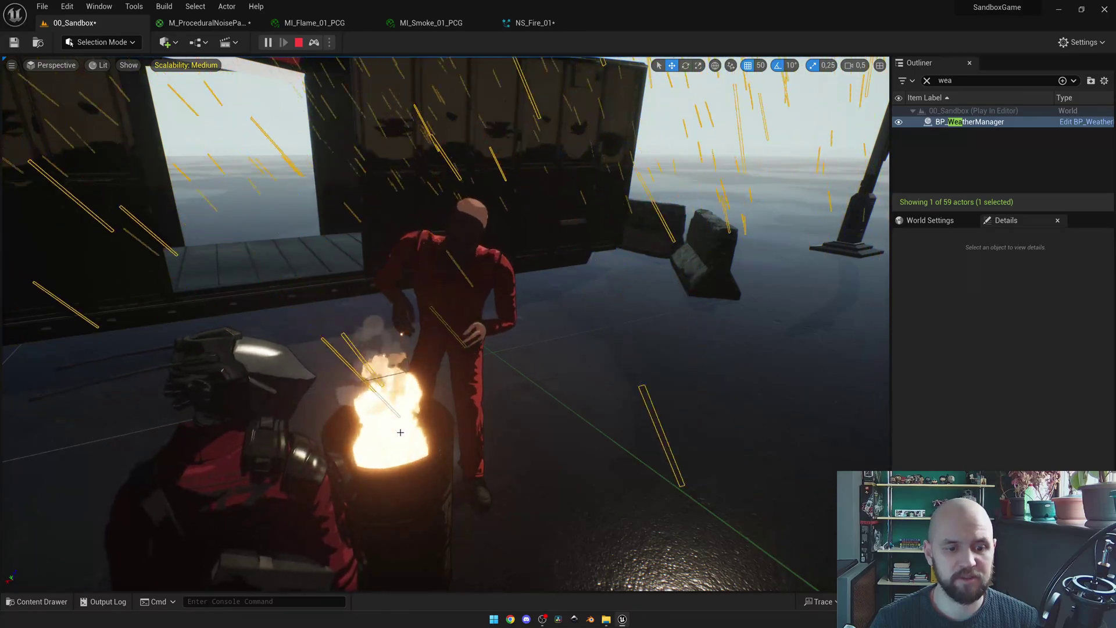
pyautogui.click(526, 23)
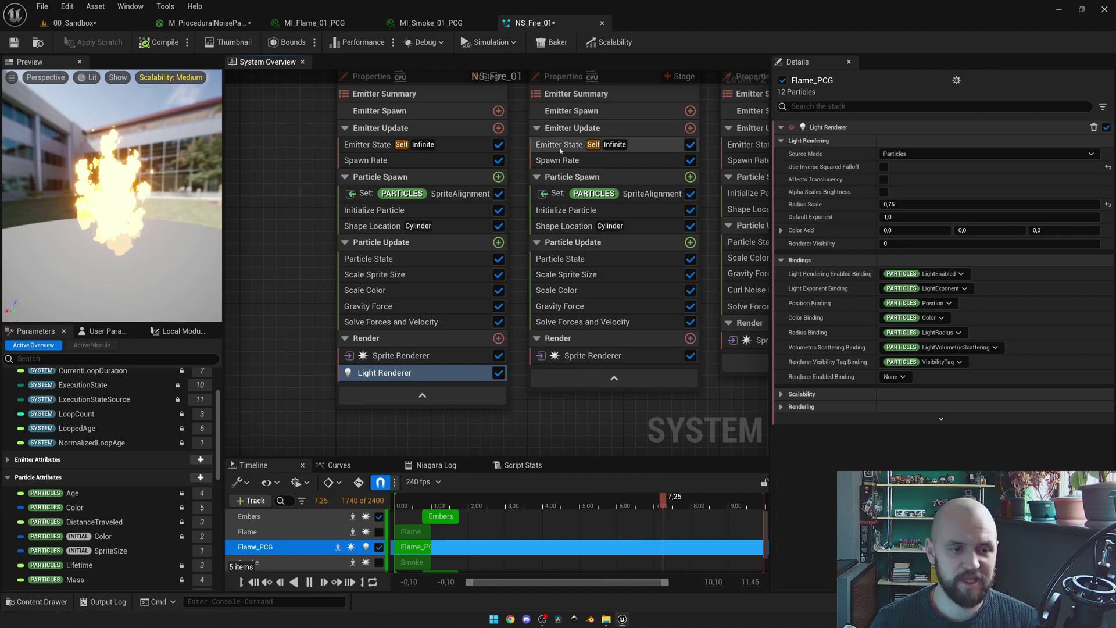
pyautogui.click(70, 23)
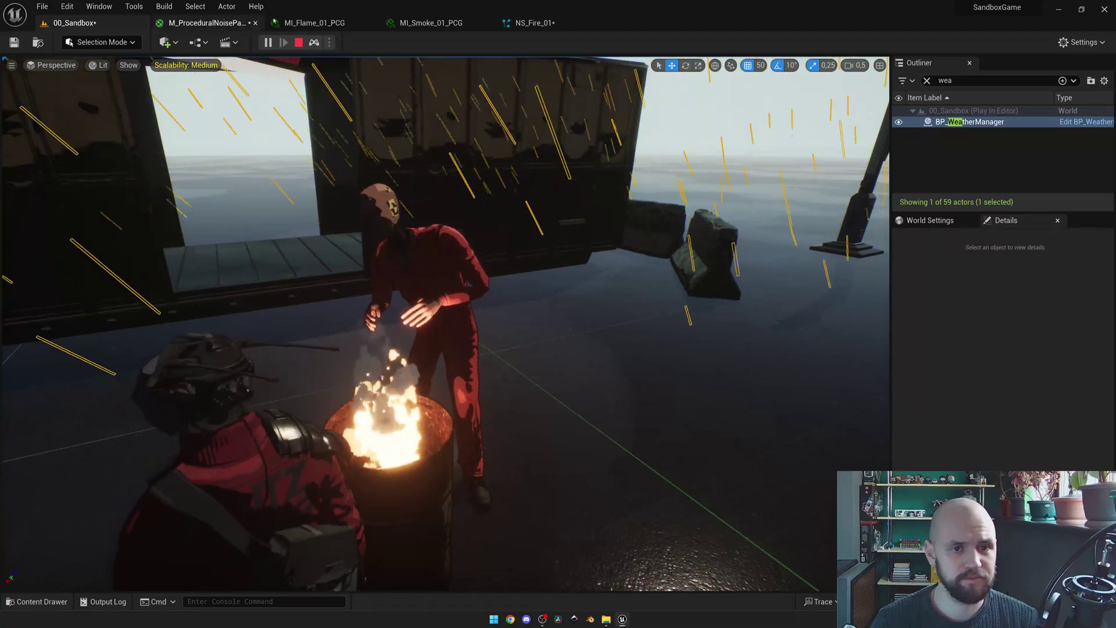
pyautogui.press('Escape')
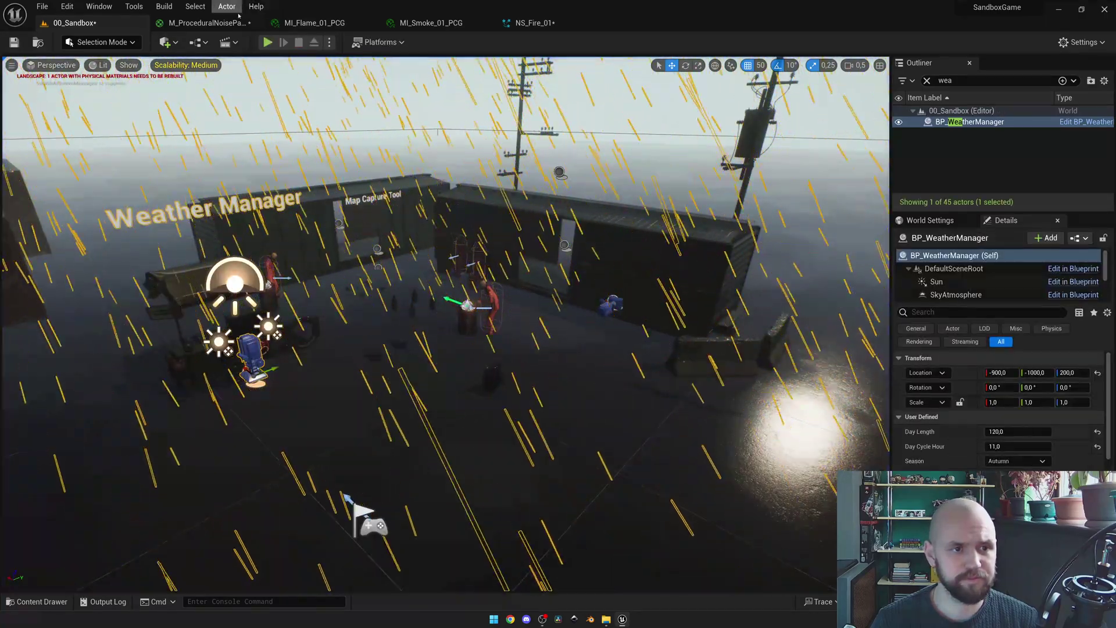
# - Examine Smoke_PCG's emitter properties, Spawn Rate, SpriteAlignment, Initialize Particle and Shape Location in NS_Fire_01, comparing the Shape Location with Flame_PCG's
pyautogui.click(530, 23)
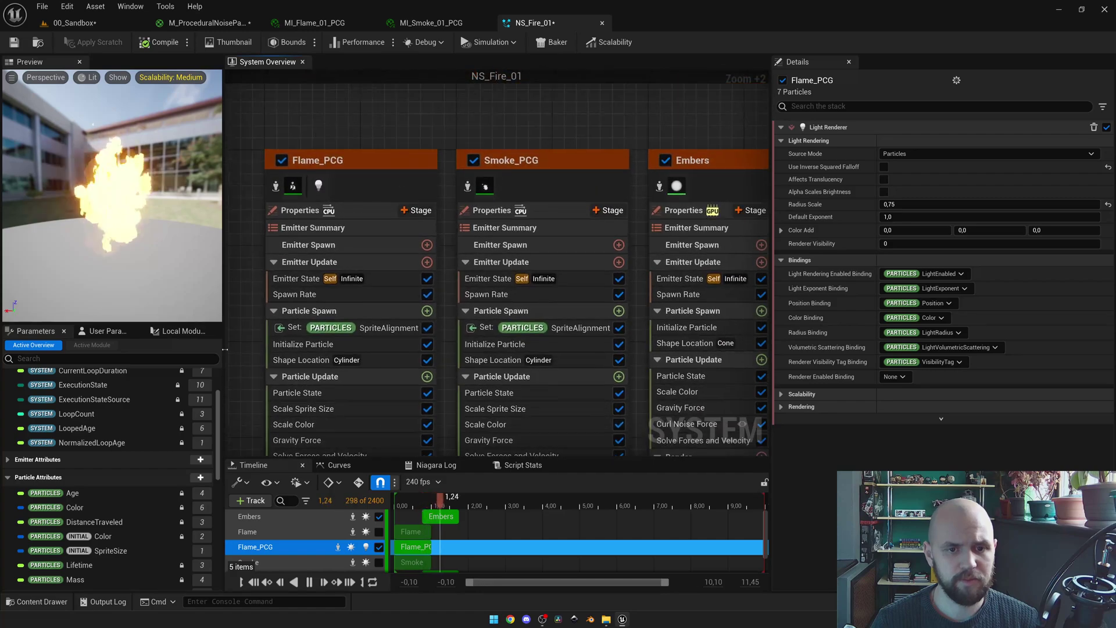
pyautogui.click(520, 161)
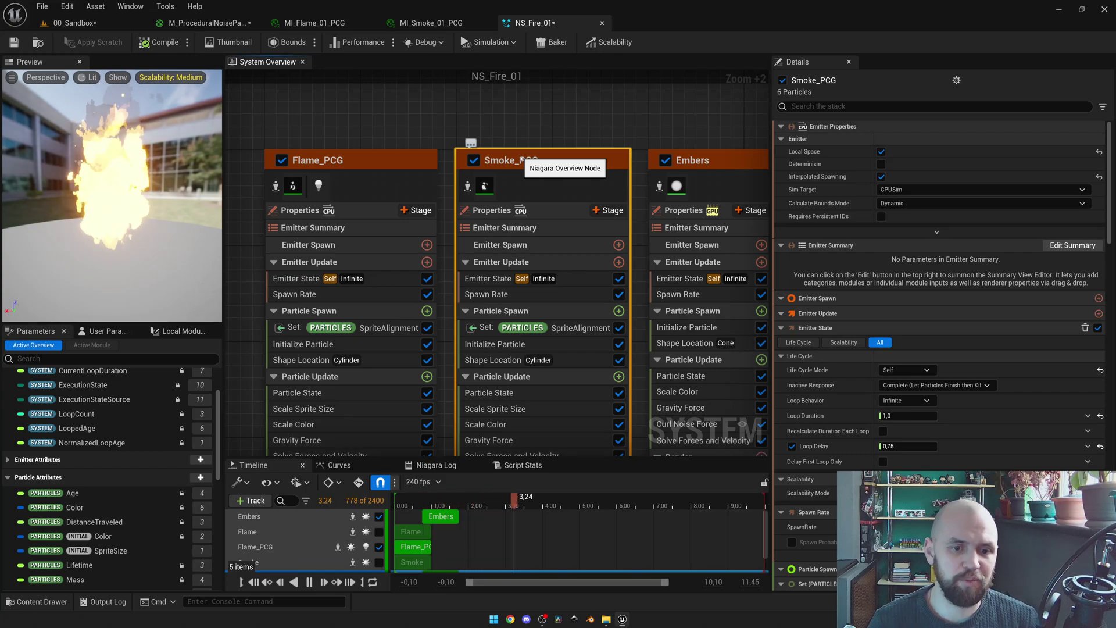
pyautogui.click(484, 294)
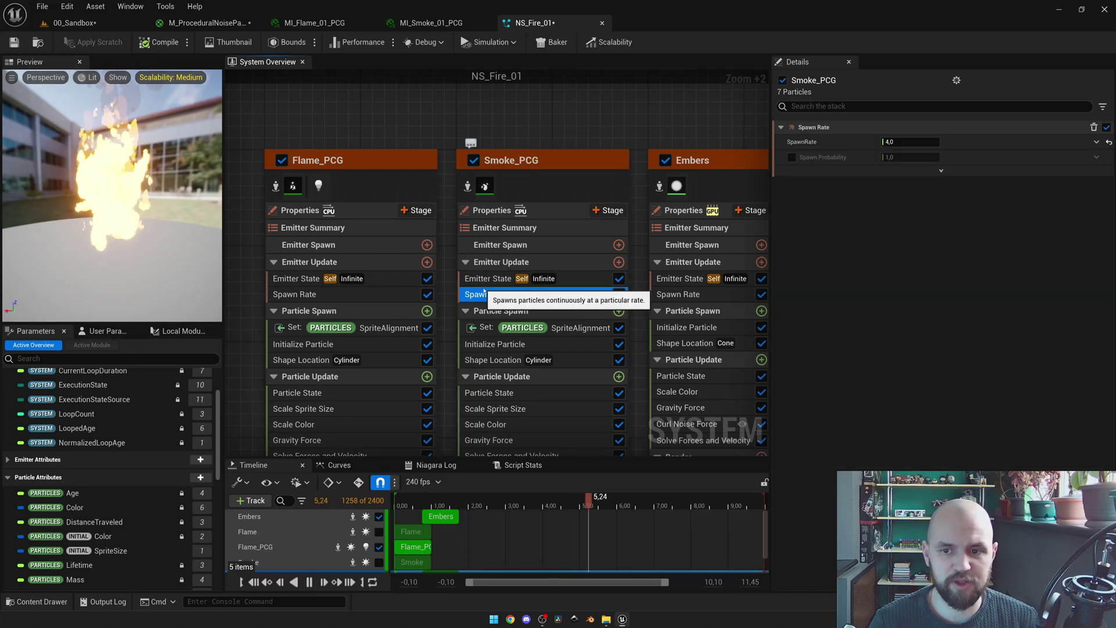
pyautogui.click(568, 328)
pyautogui.click(560, 344)
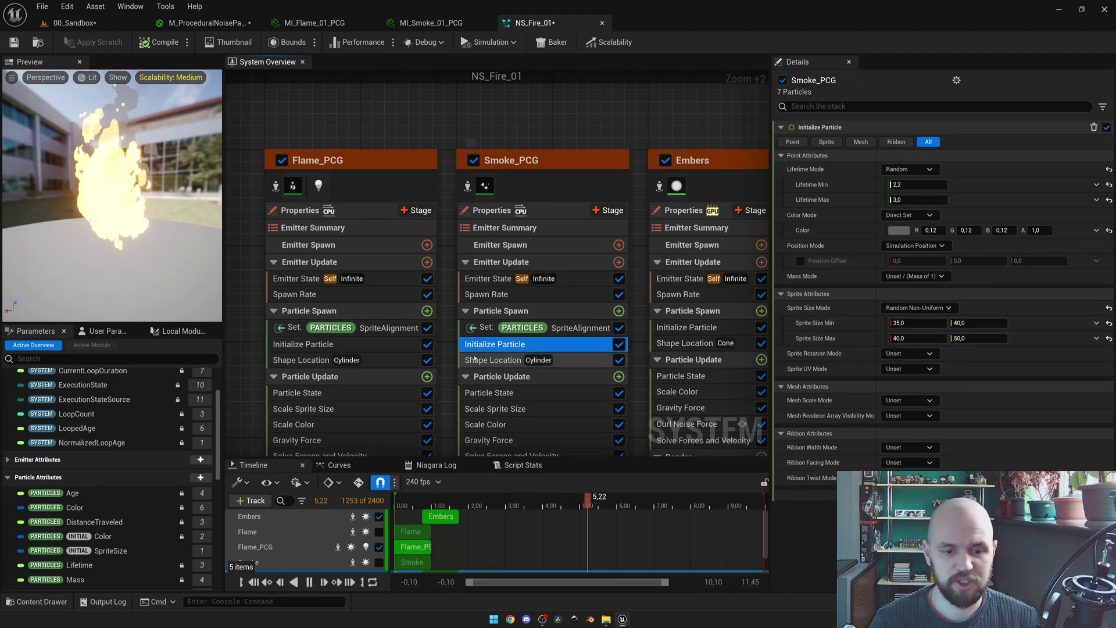
pyautogui.click(475, 358)
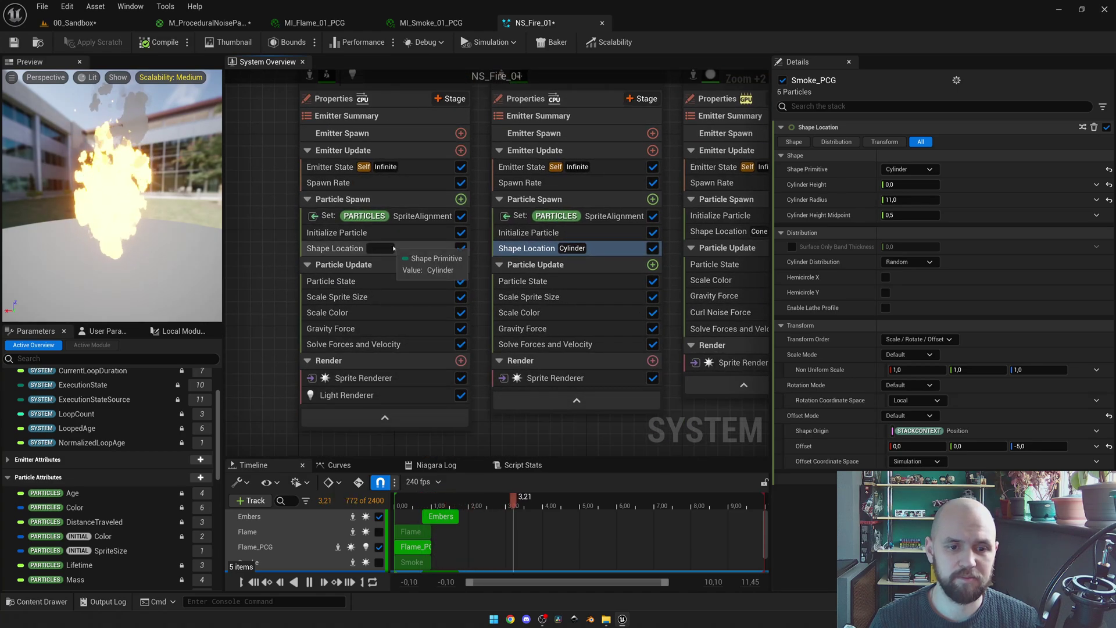
pyautogui.click(354, 250)
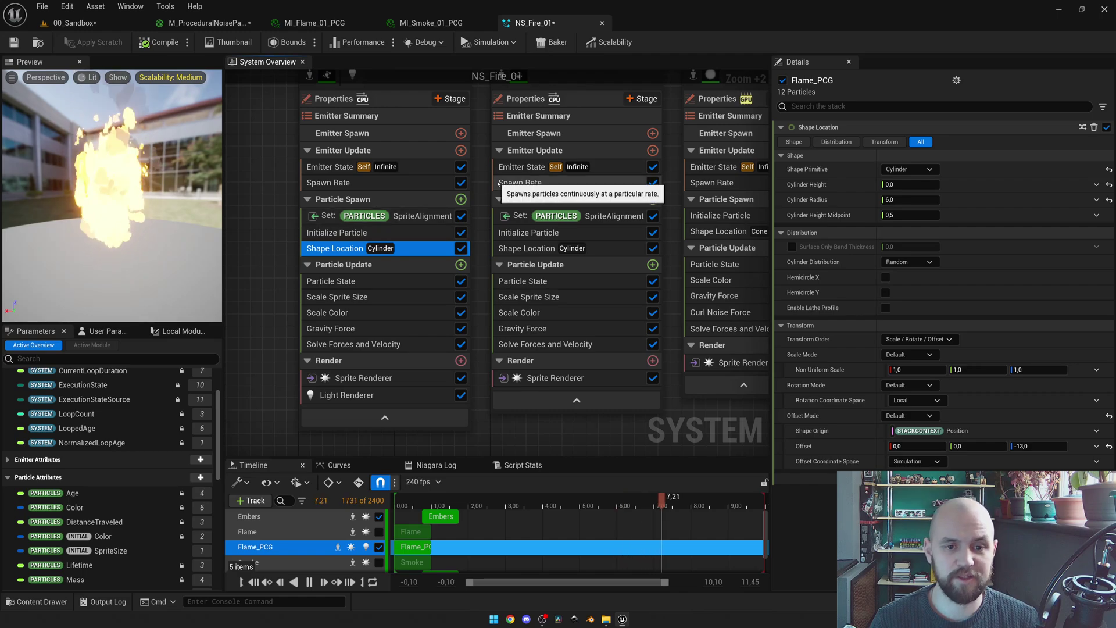
# - Examine Smoke_PCG's Scale Sprite Size, Scale Color, Gravity Force and Sprite Renderer settings
pyautogui.click(527, 297)
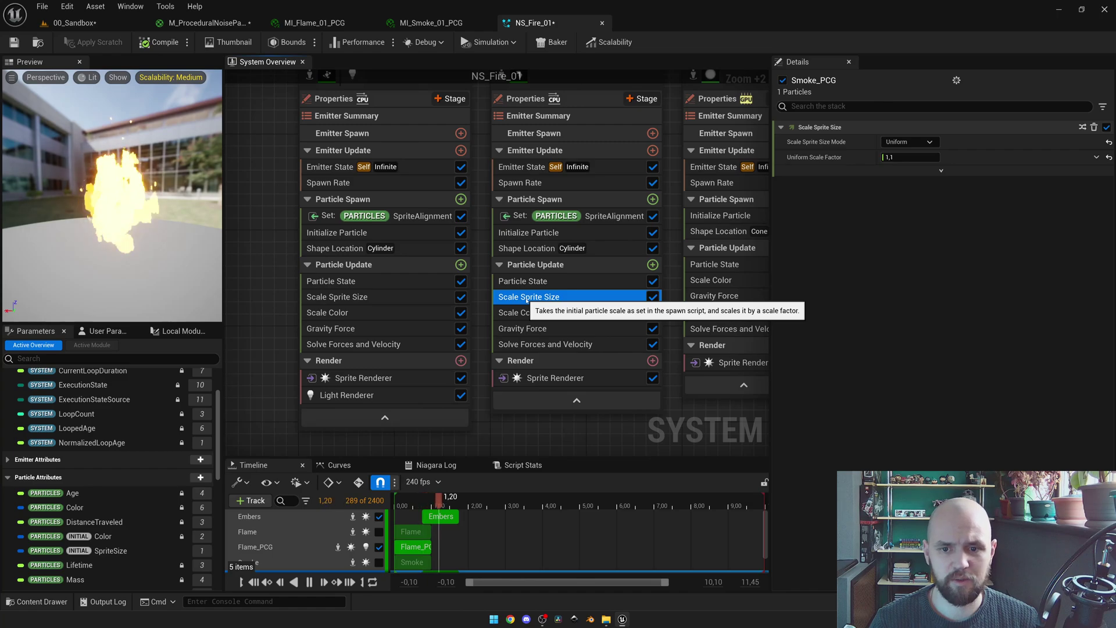
pyautogui.click(540, 312)
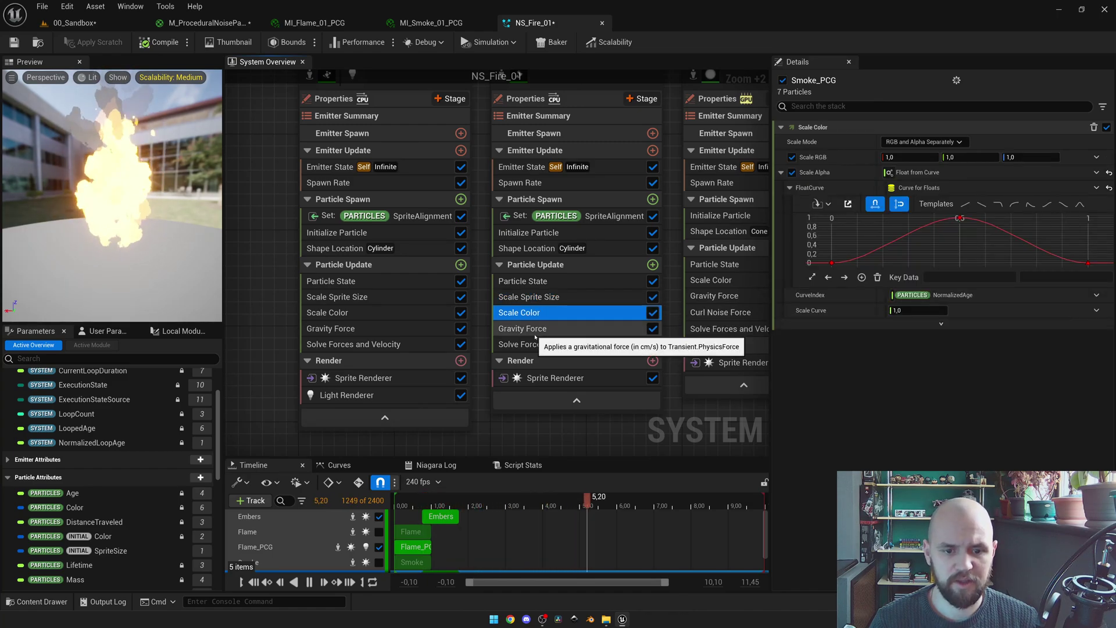
pyautogui.click(535, 334)
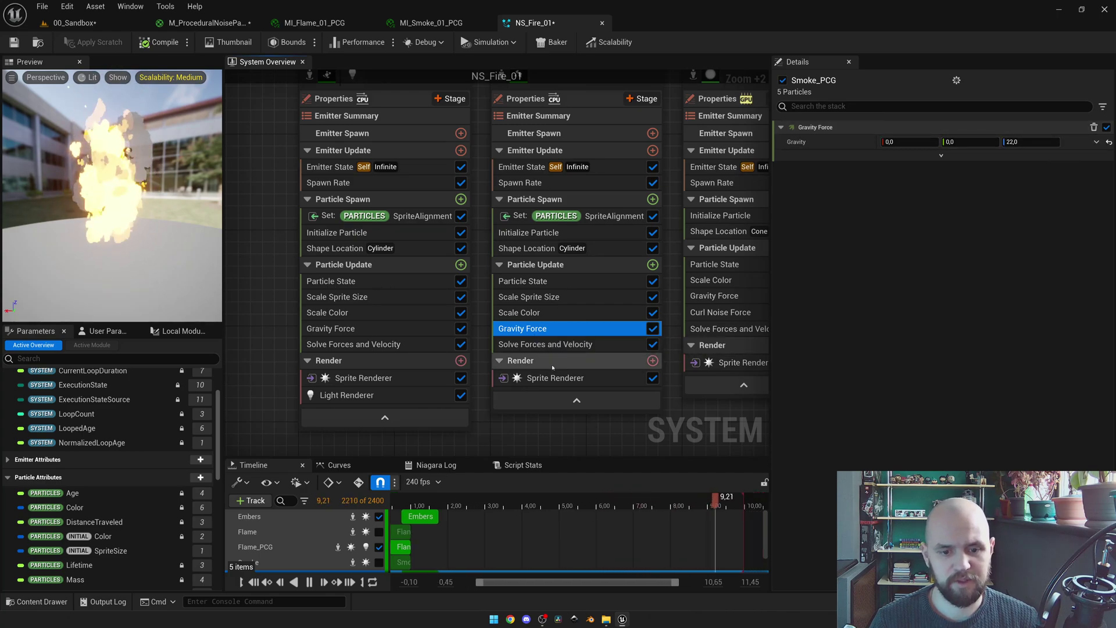
pyautogui.click(556, 379)
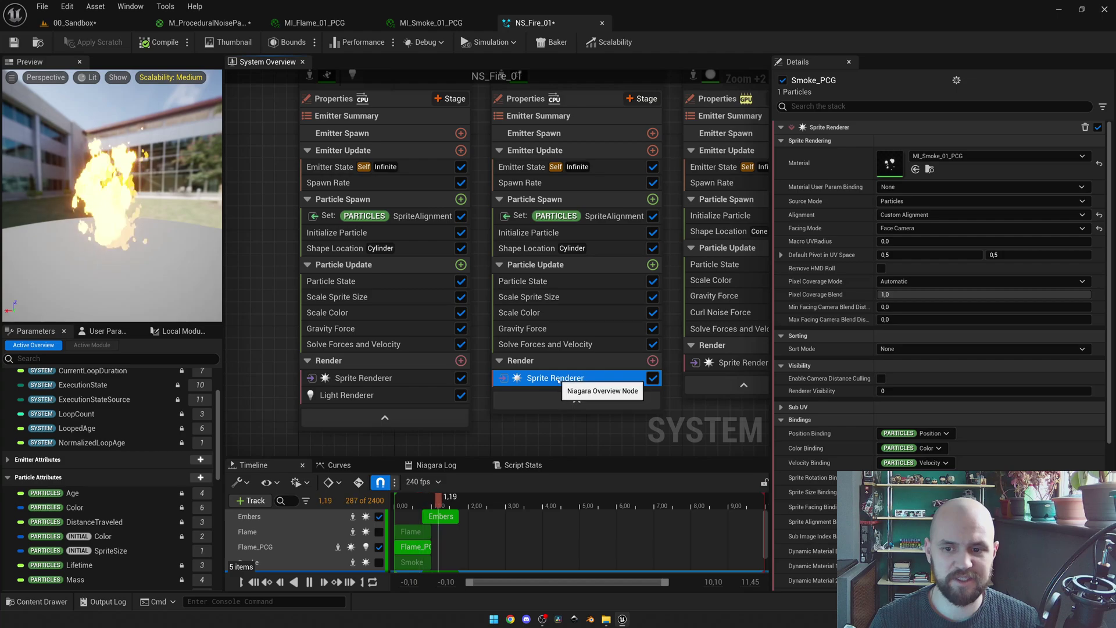
# - Examine the Embers emitter's properties, including its Sim Target options and its expanded Fixed Bounds values
pyautogui.moveTo(710, 77); pyautogui.dragTo(547, 191, button='right')
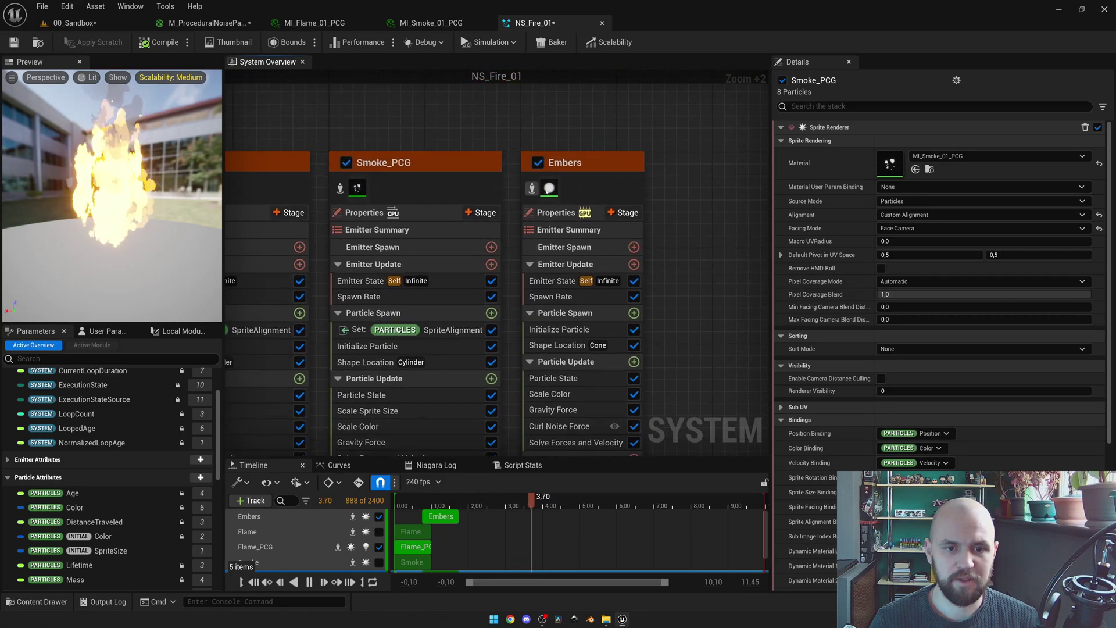
pyautogui.click(580, 164)
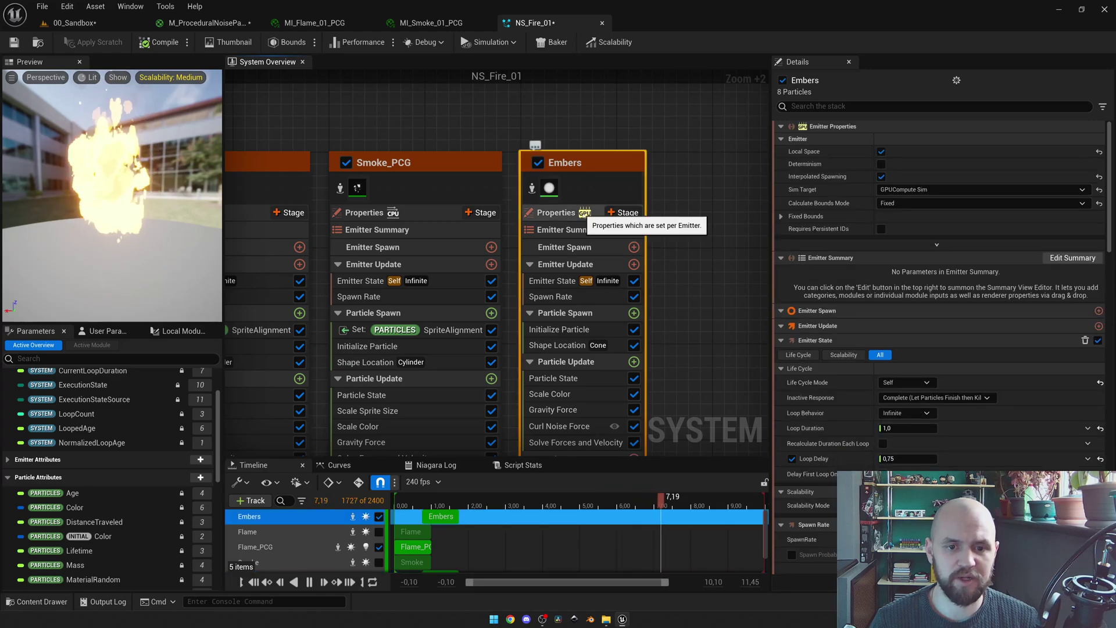
pyautogui.click(583, 213)
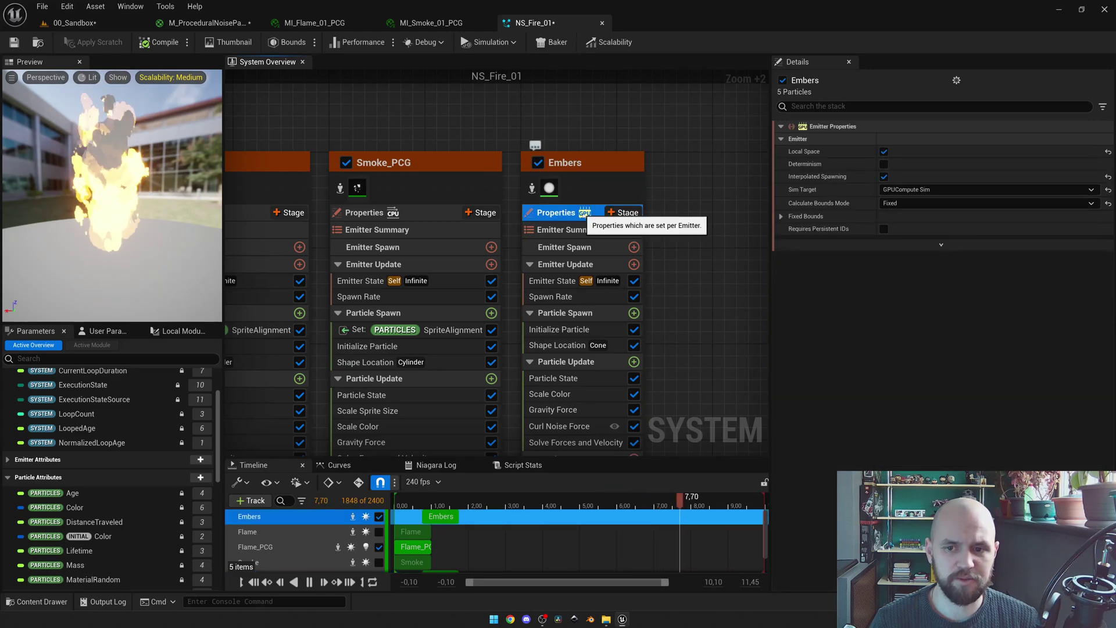
pyautogui.click(937, 190)
pyautogui.click(930, 190)
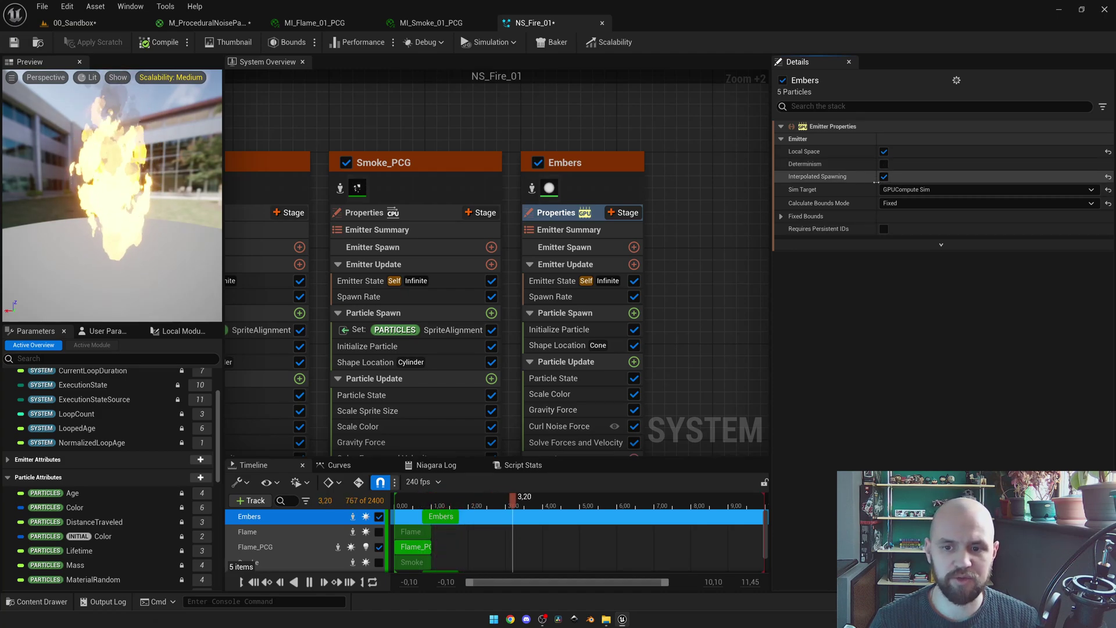
pyautogui.click(780, 216)
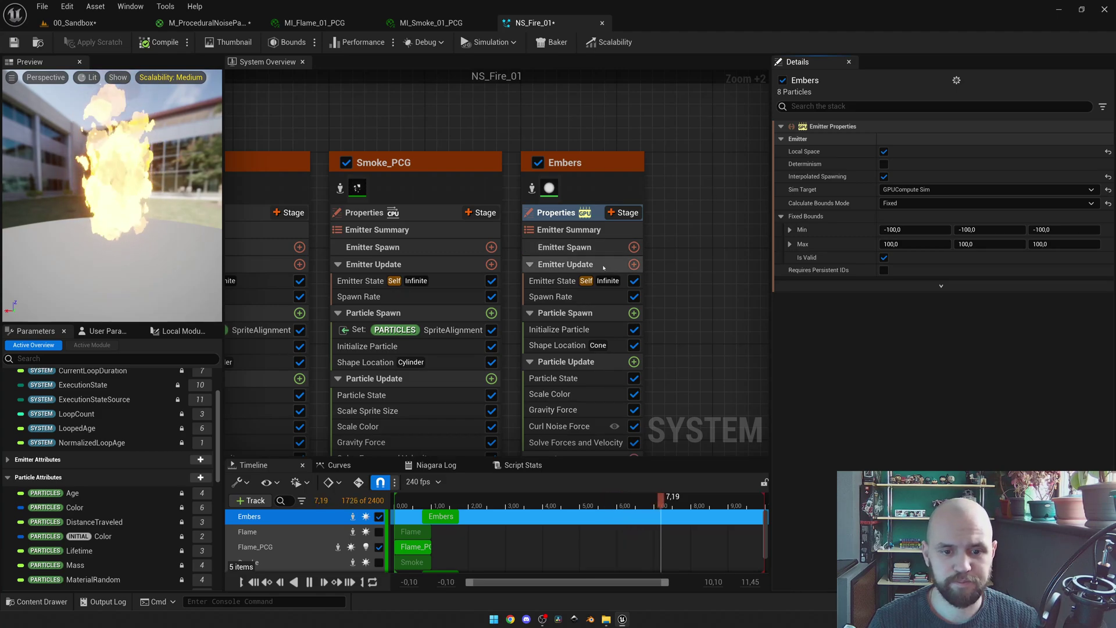
# - Examine the Embers emitter's Spawn Rate, Initialize Particle and Shape Location settings
pyautogui.click(599, 297)
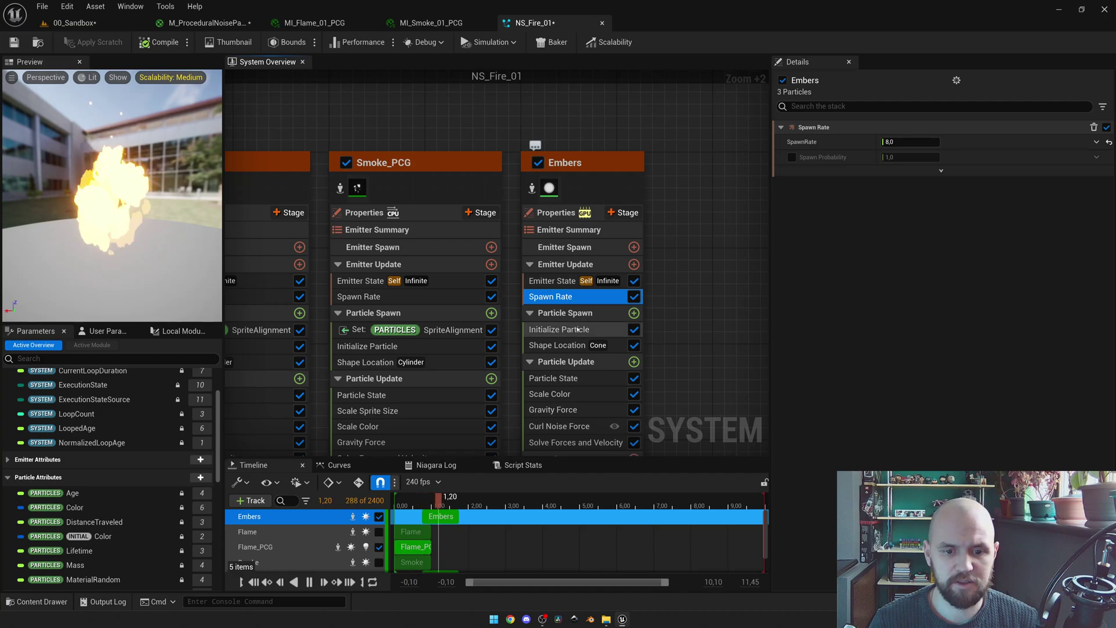
pyautogui.click(558, 329)
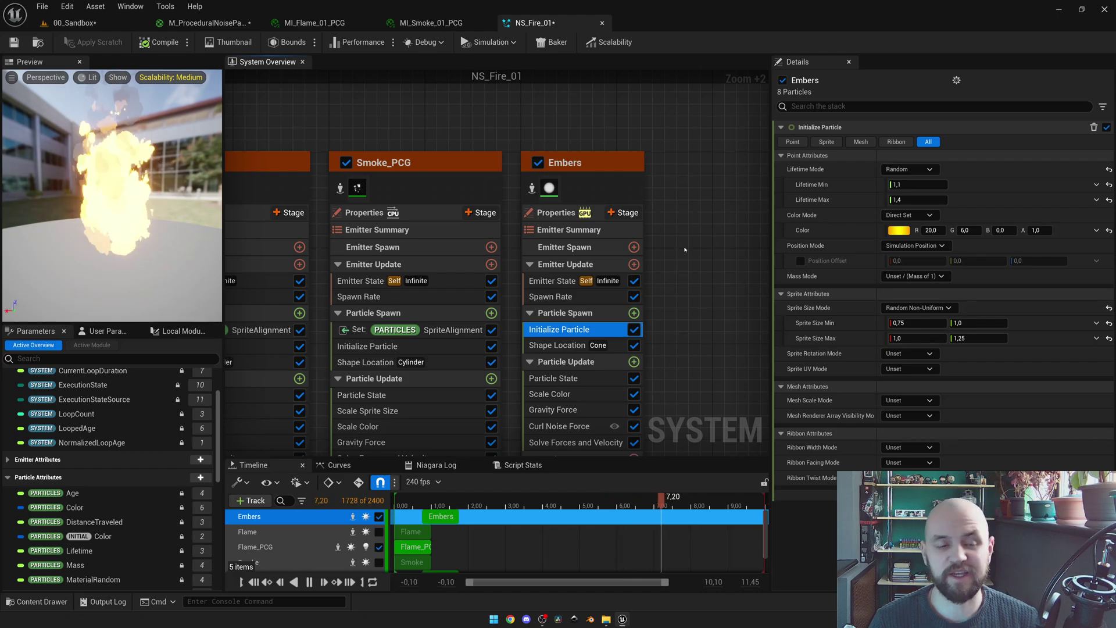
pyautogui.moveTo(672, 254); pyautogui.dragTo(777, 242, button='right')
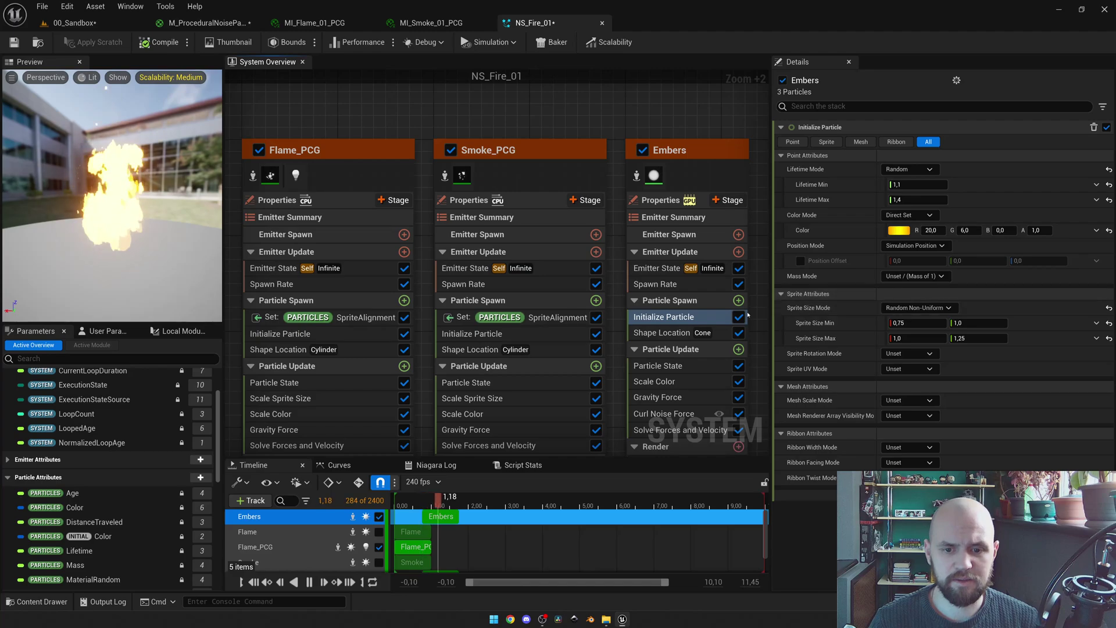
pyautogui.click(663, 334)
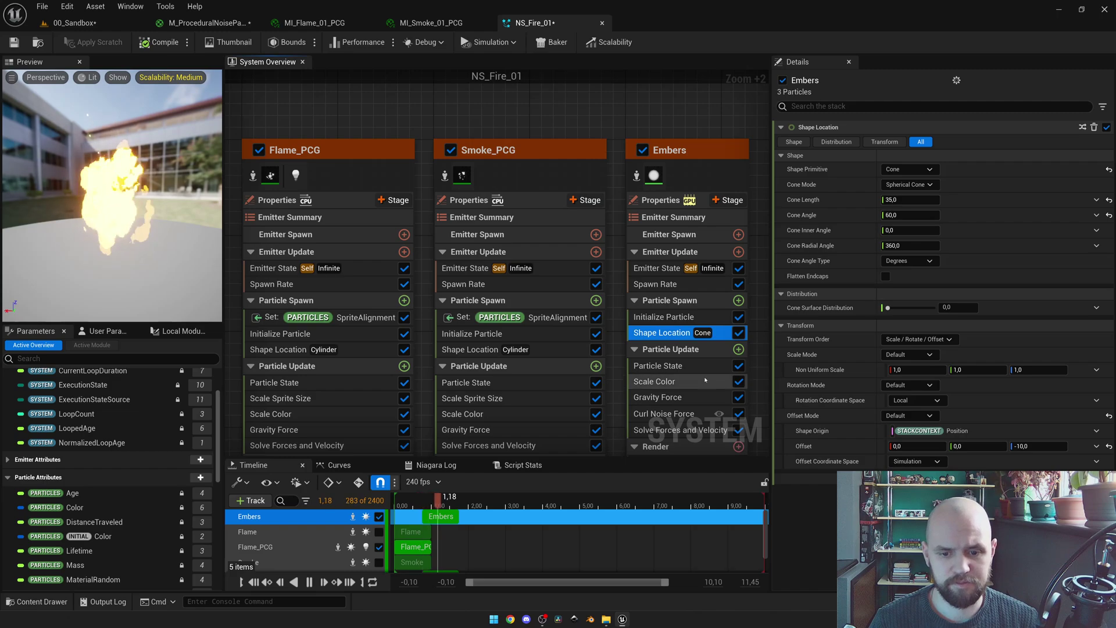
# - Examine the Embers emitter's Scale Color, Gravity Force, Curl Noise Force and Sprite Renderer settings
pyautogui.click(669, 381)
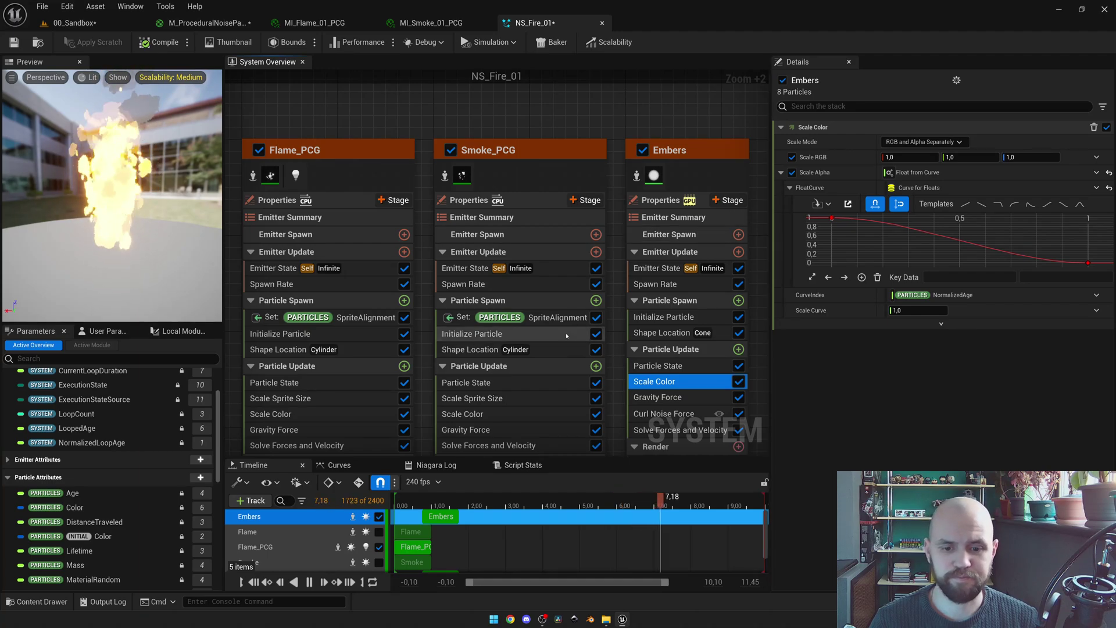
pyautogui.click(657, 398)
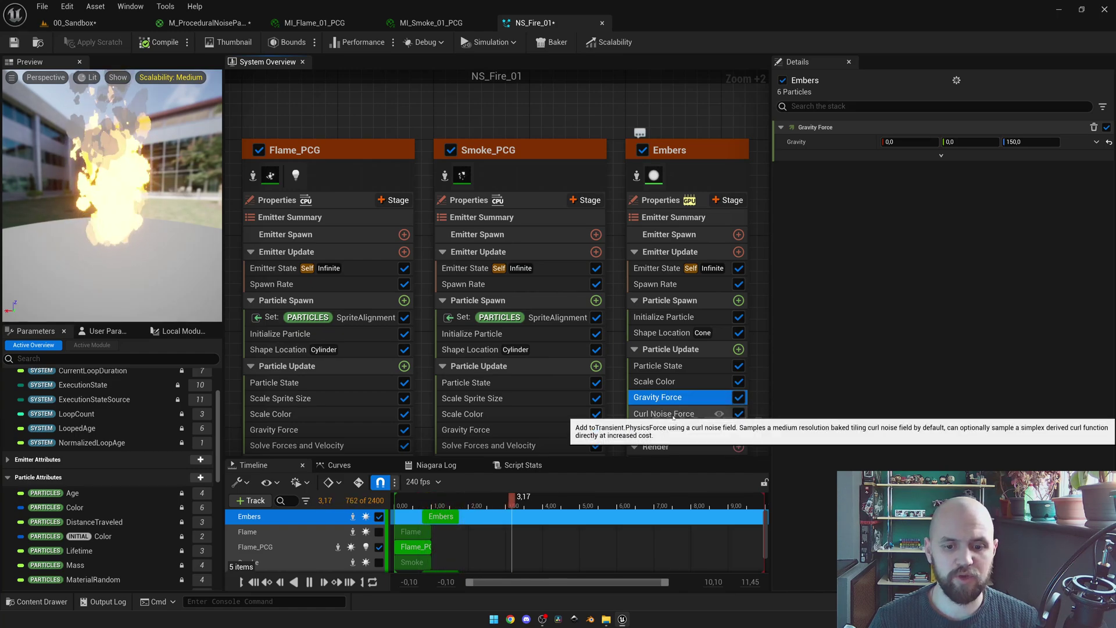
pyautogui.click(673, 414)
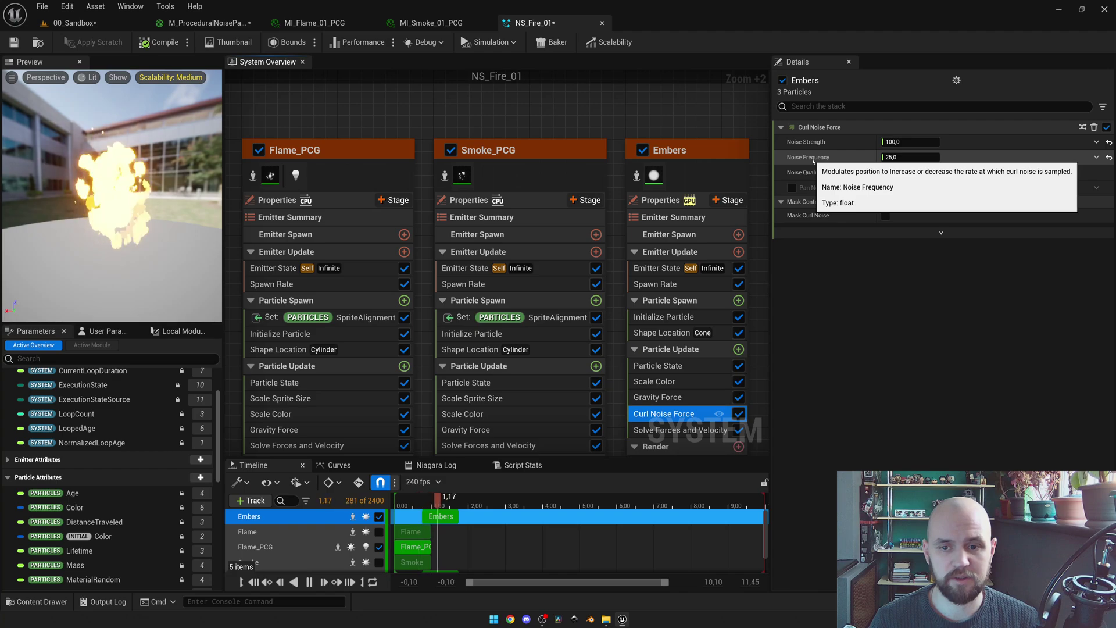
pyautogui.scroll(-3, 671, 255)
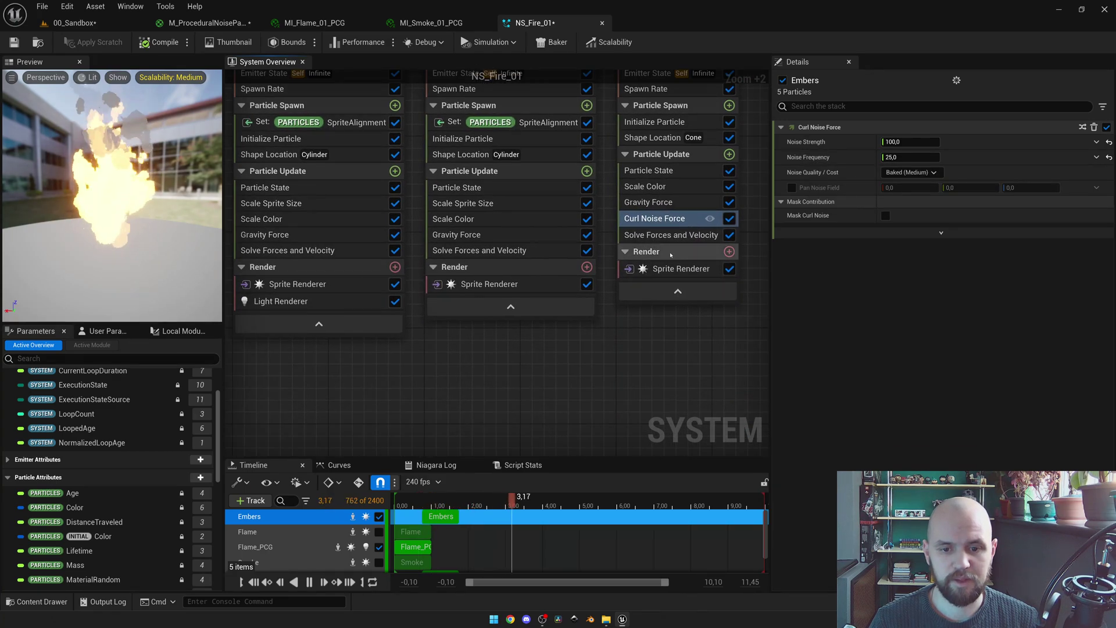
pyautogui.click(673, 269)
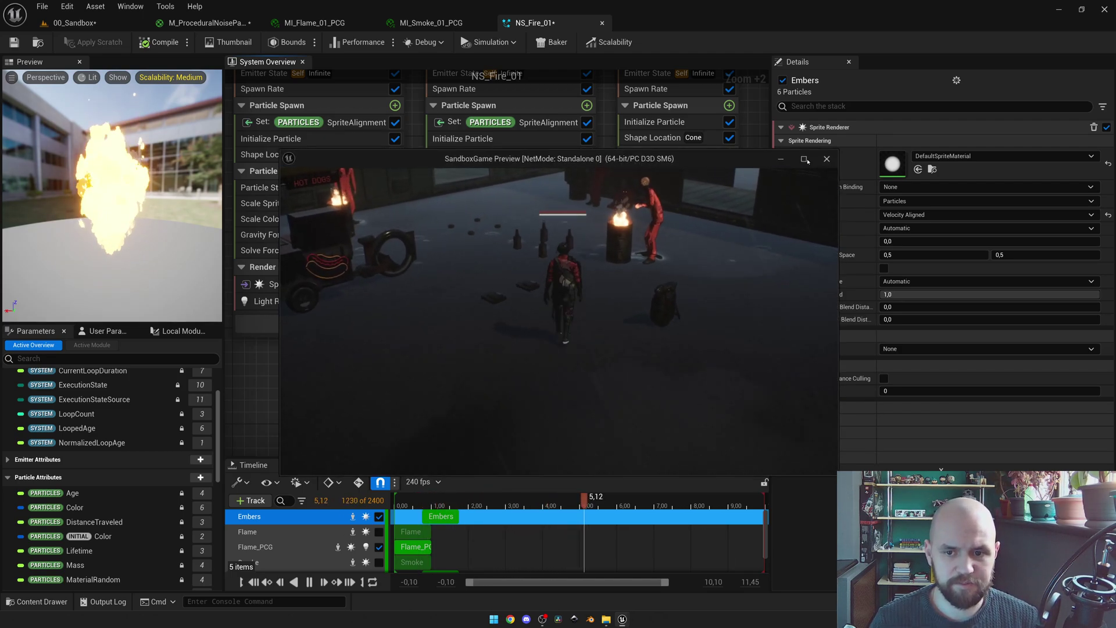
# - Enlarge the standalone game preview to fill the screen and view the barrel fires from a wider distance and another angle
pyautogui.hotkey('alt', 'Return')
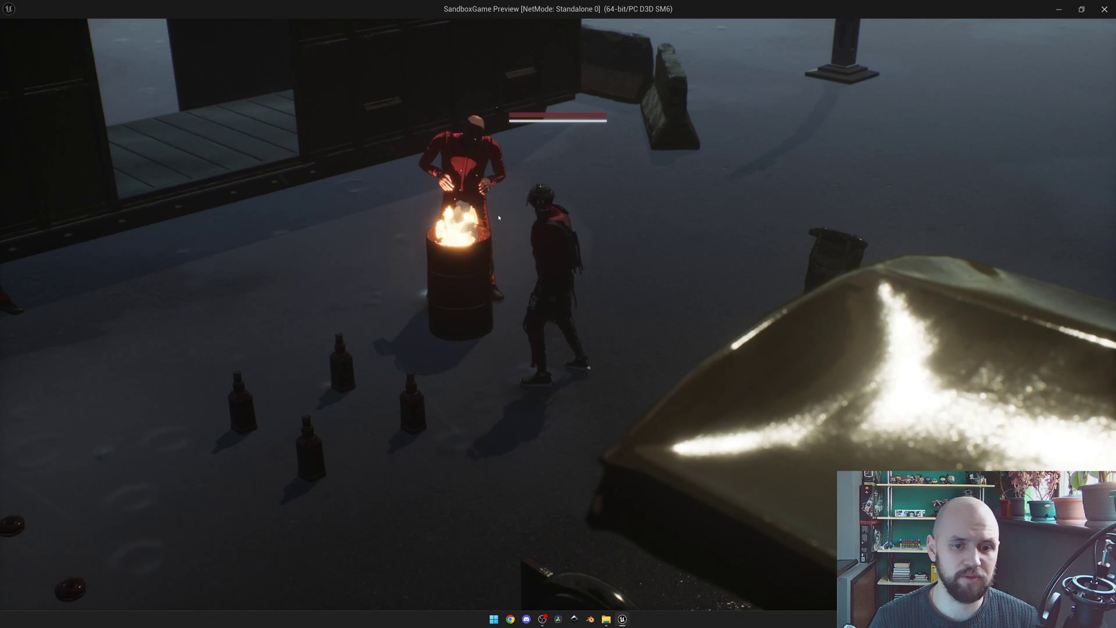
pyautogui.scroll(-5, 499, 218)
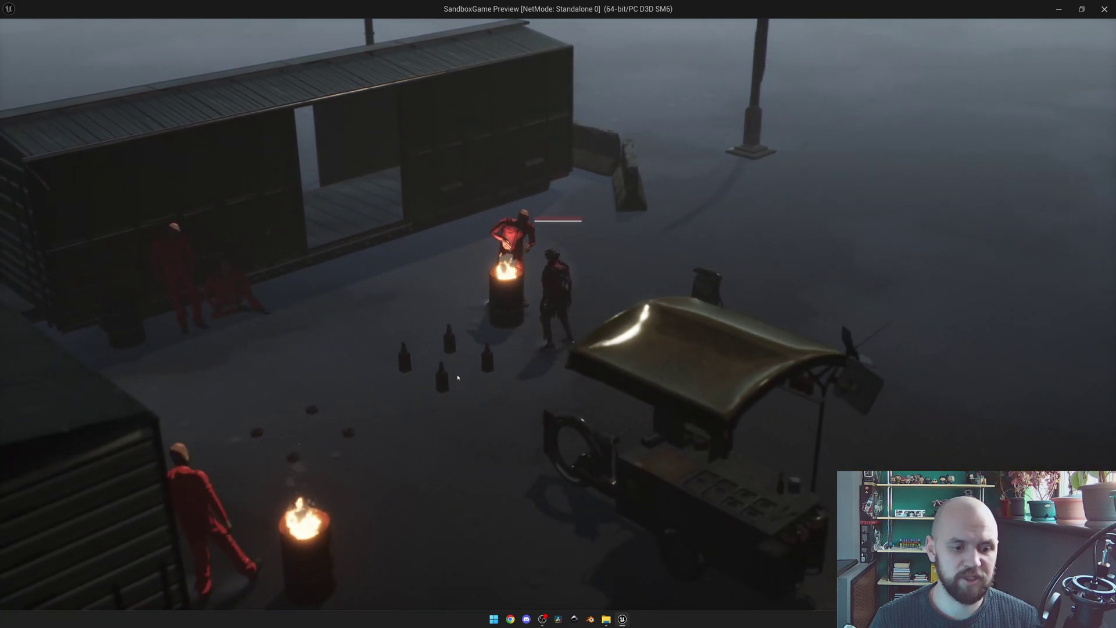
pyautogui.moveTo(458, 377); pyautogui.dragTo(380, 287, button='middle')
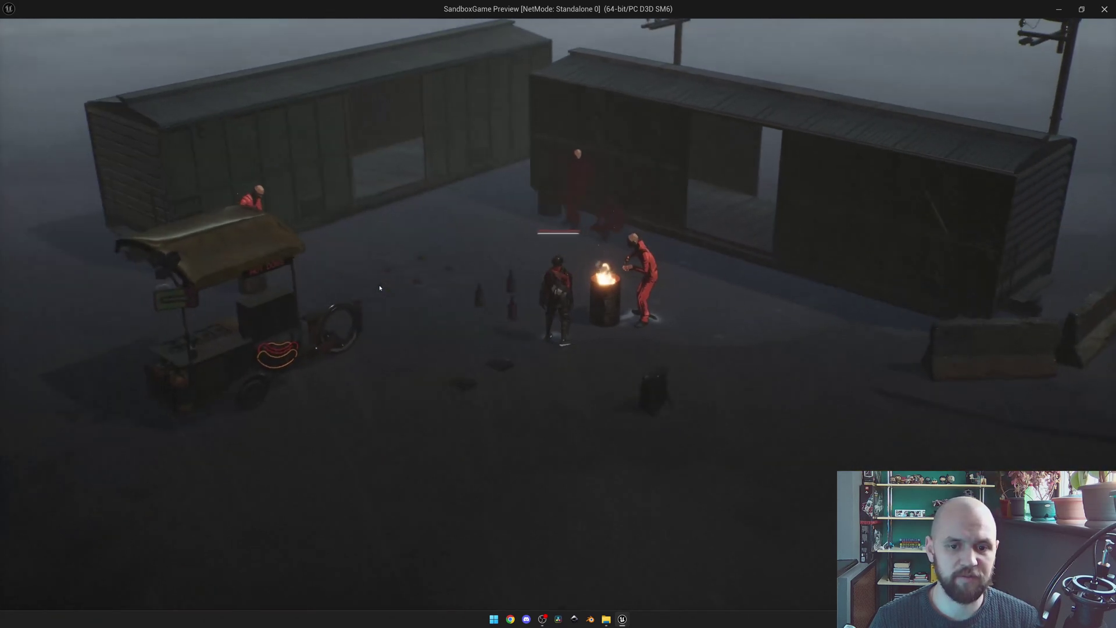
# - Walk the character around the burning barrels, view the fires from the opposite side and closer up, and end the standalone preview
pyautogui.scroll(3, 460, 244)
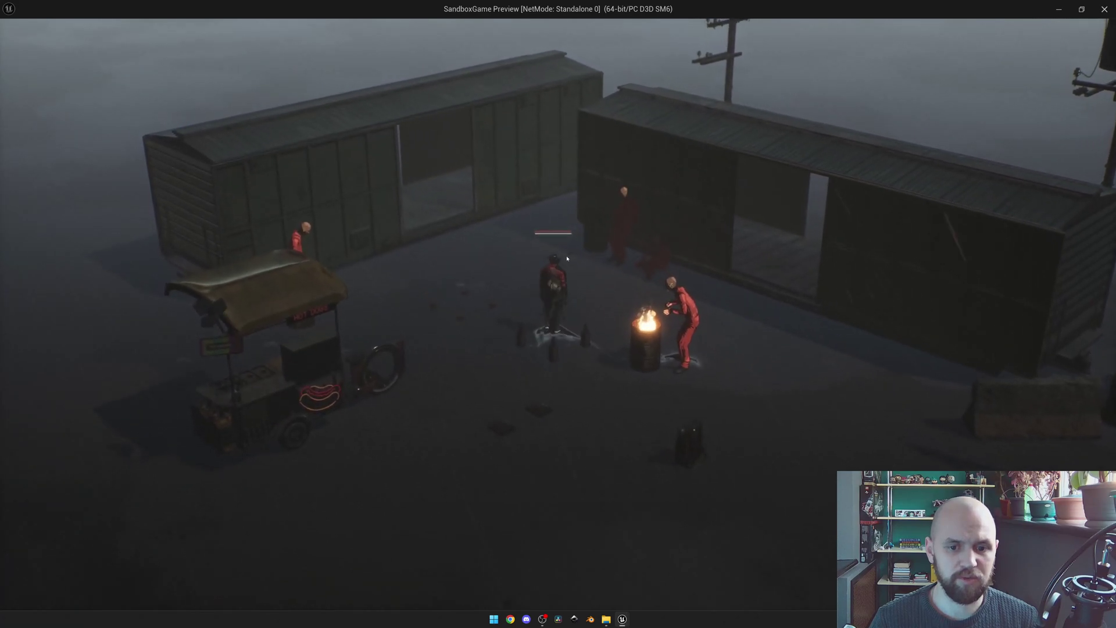
pyautogui.moveTo(567, 259)
pyautogui.mouseDown(button='middle')
pyautogui.moveTo(575, 264)
pyautogui.moveTo(555, 247)
pyautogui.mouseUp(button='middle')
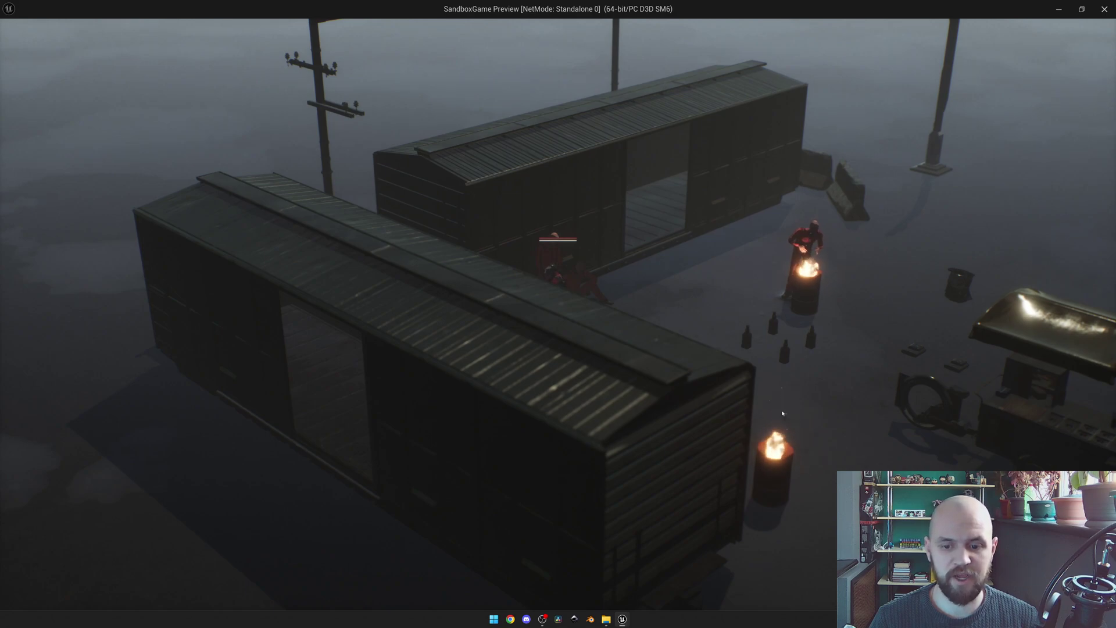
pyautogui.click(721, 279)
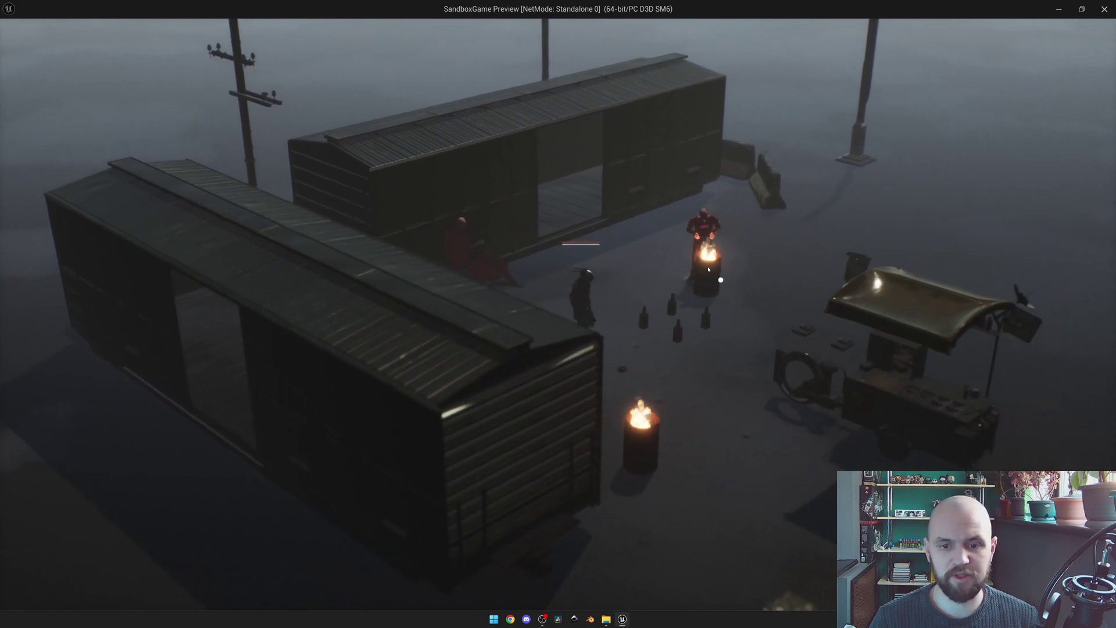
pyautogui.scroll(3, 639, 308)
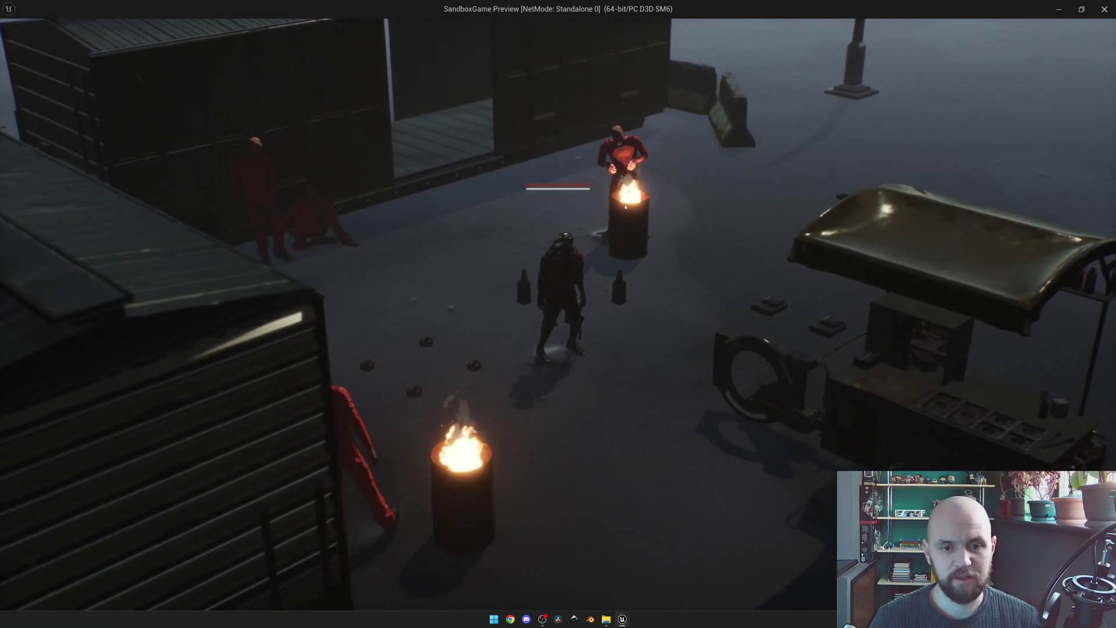
pyautogui.click(645, 198)
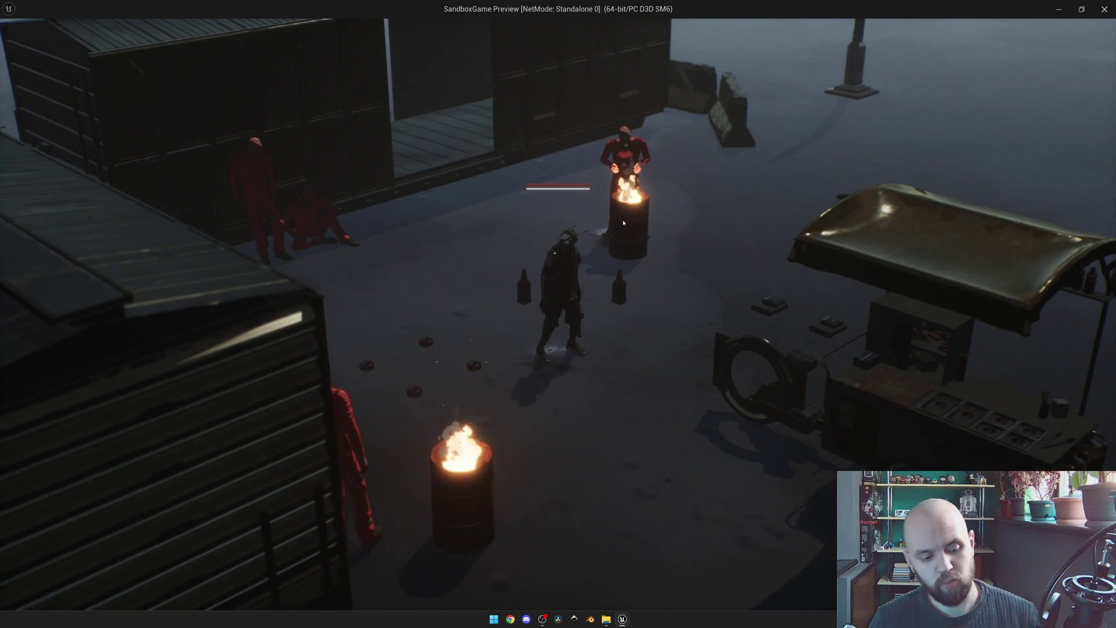
pyautogui.press('Escape')
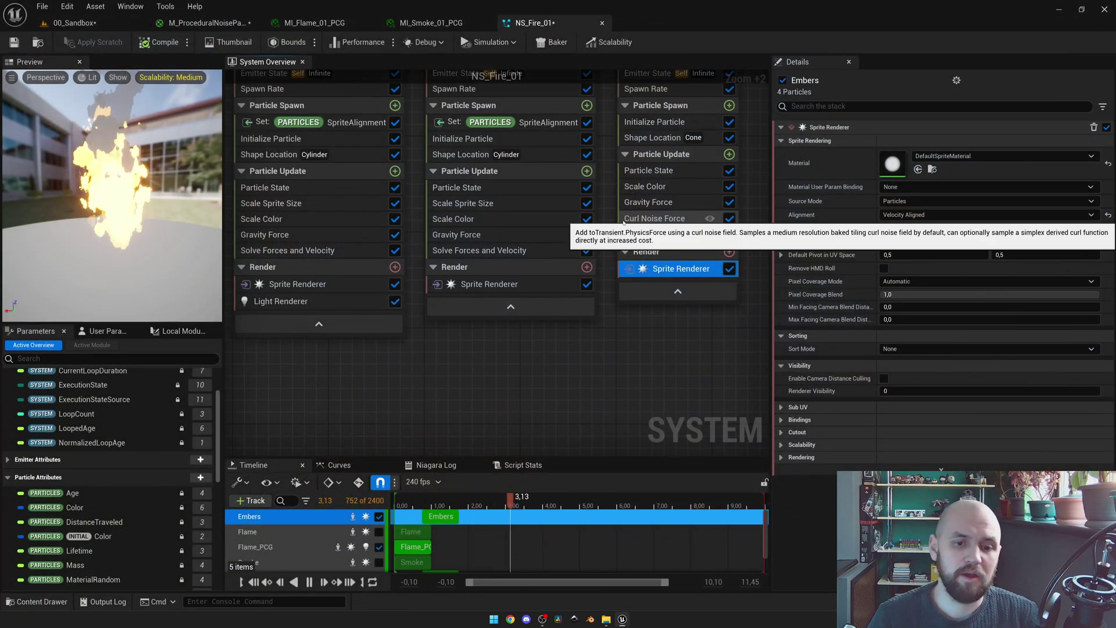